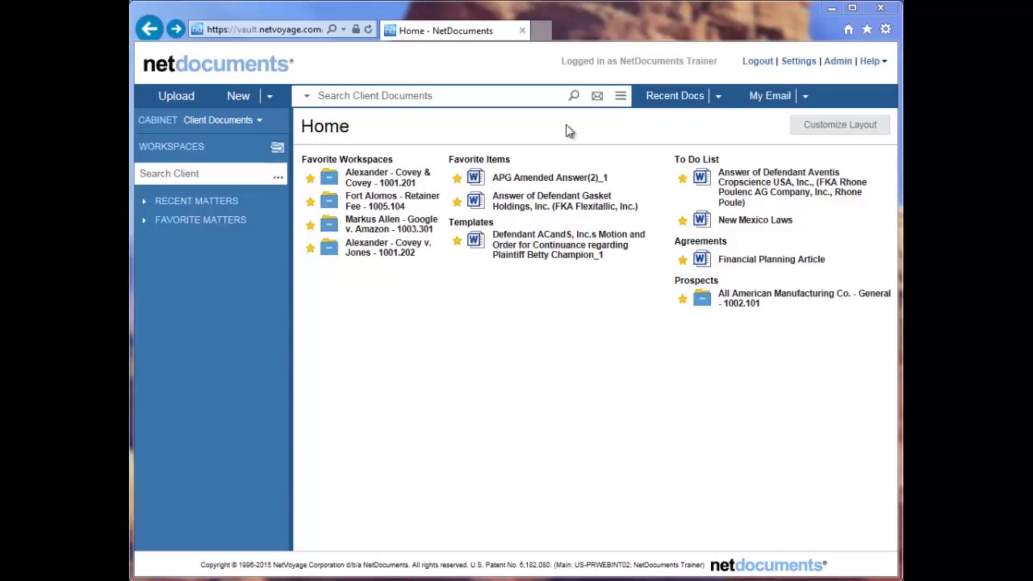
Open the Advanced Search page and briefly view the special searches and options list
click(494, 97)
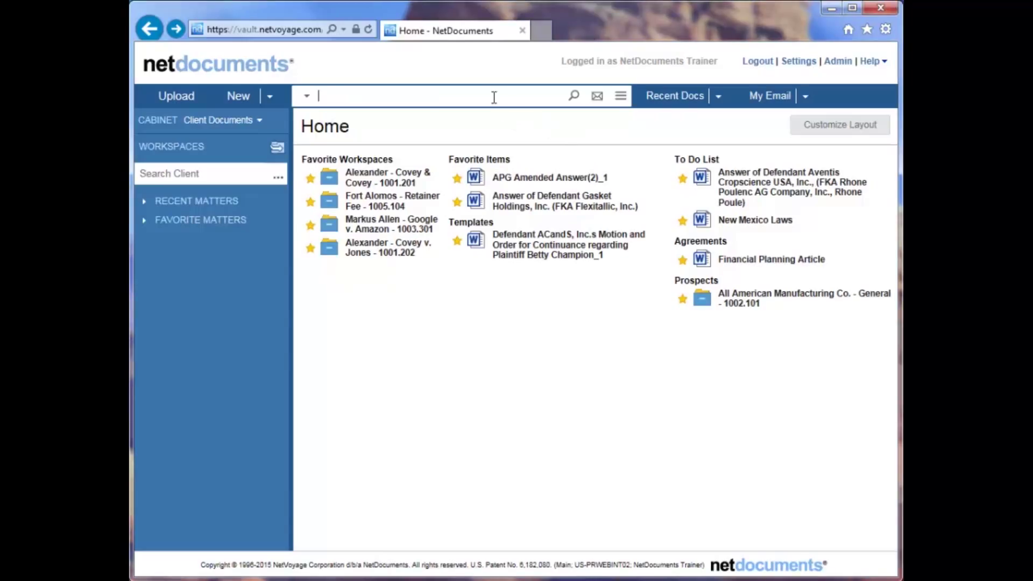
click(622, 98)
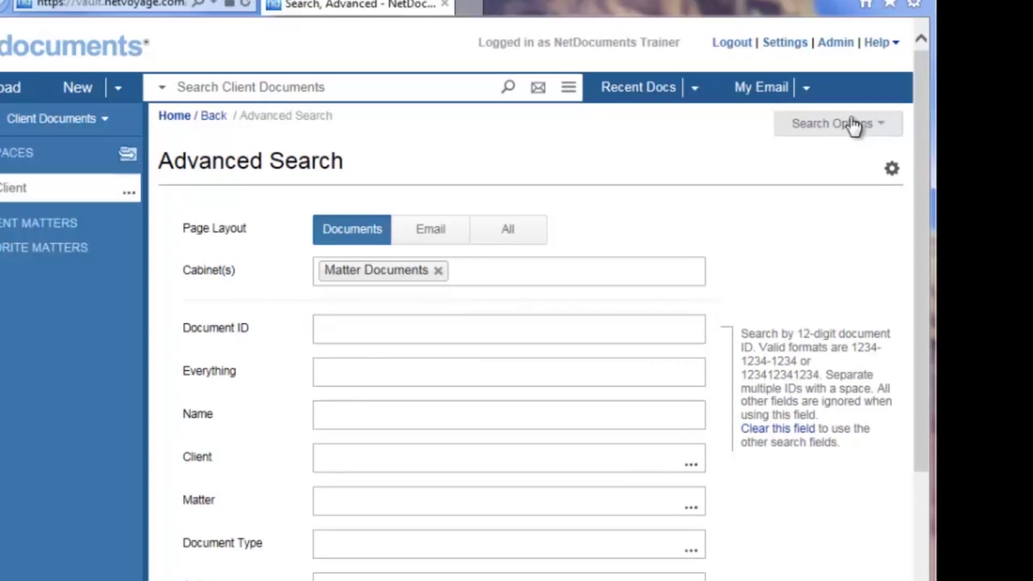
click(837, 124)
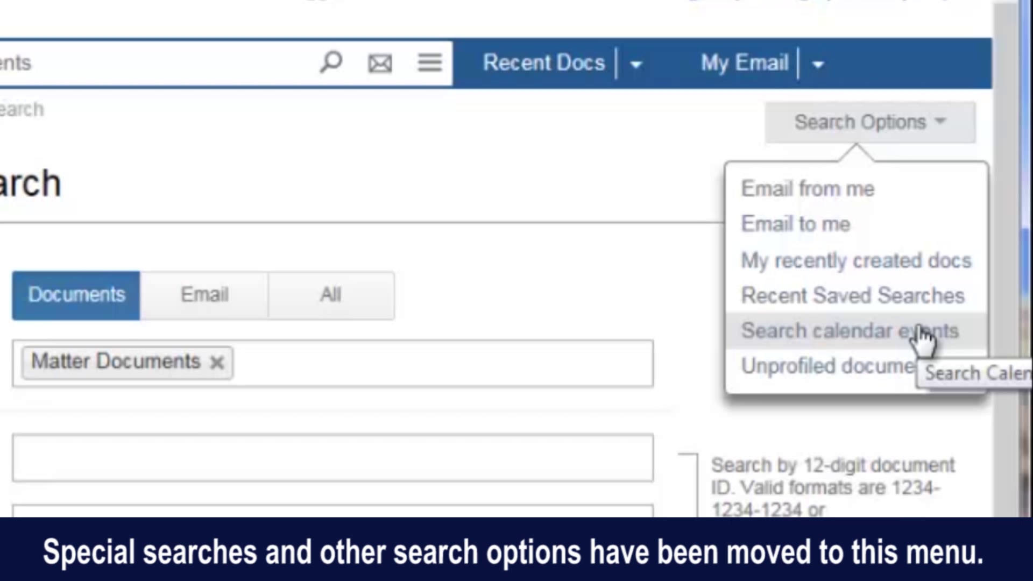
click(419, 199)
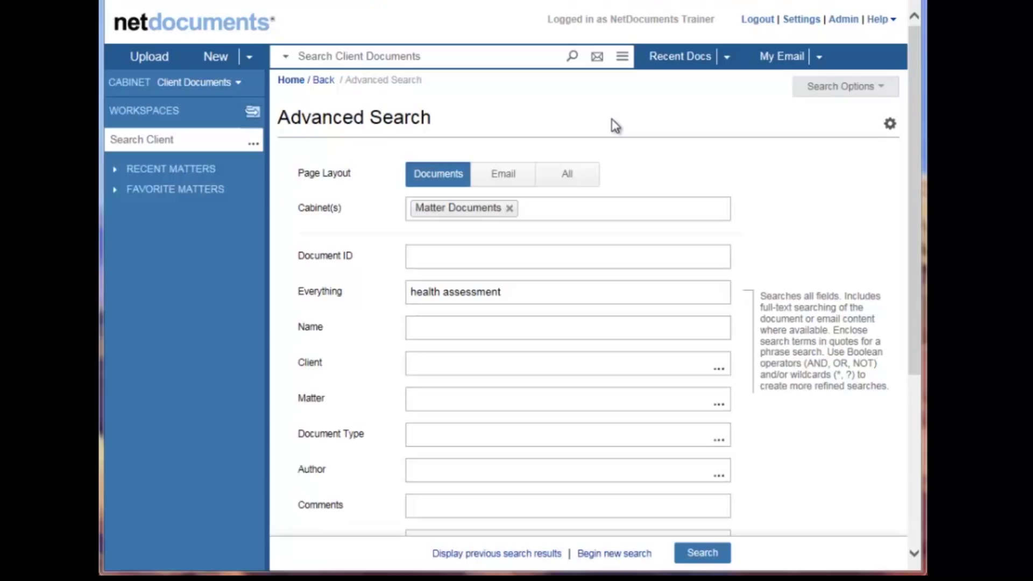
Go back Home, reopen Advanced Search, and clear the previous terms with Begin new search
click(324, 81)
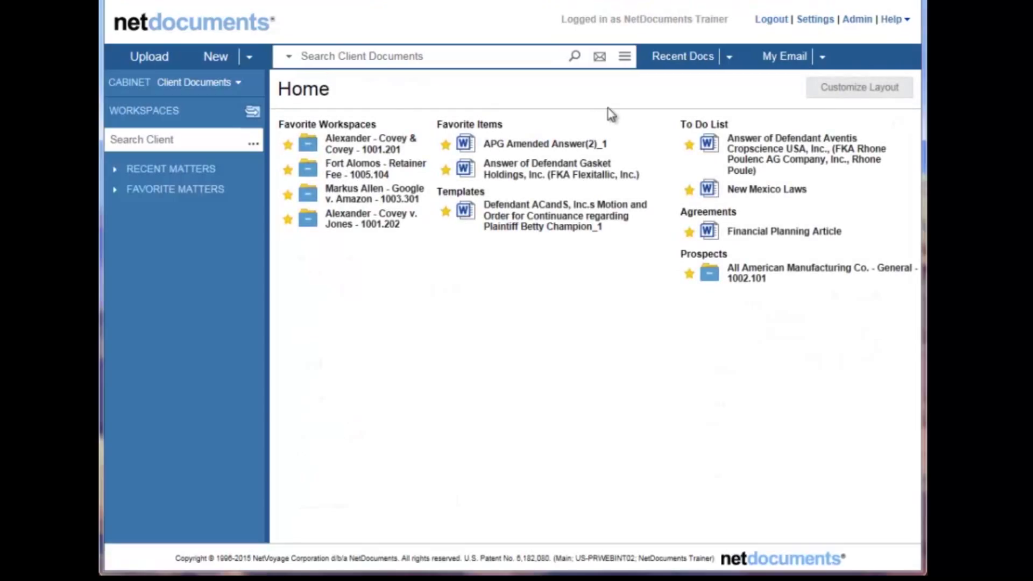
click(624, 56)
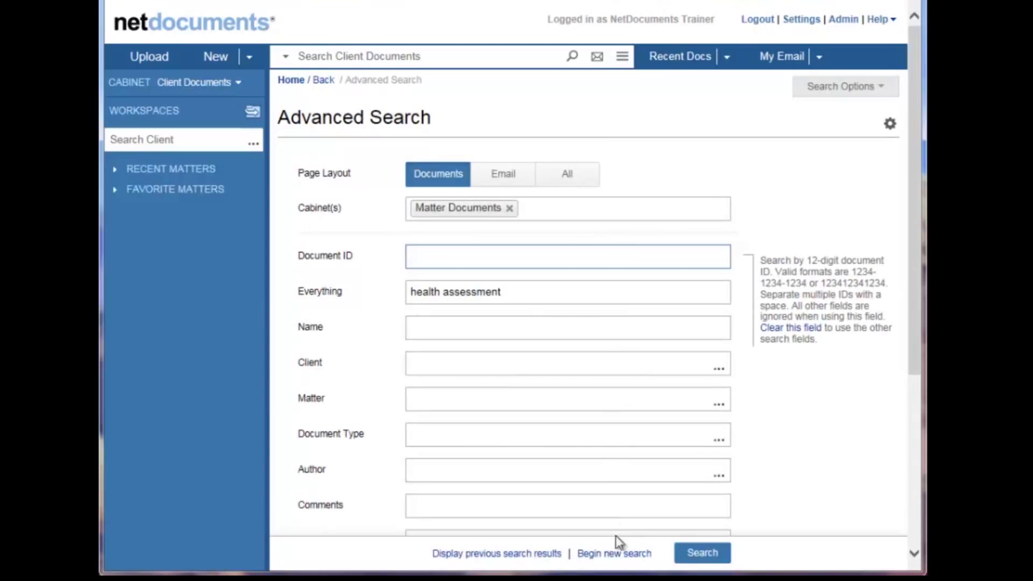
click(618, 561)
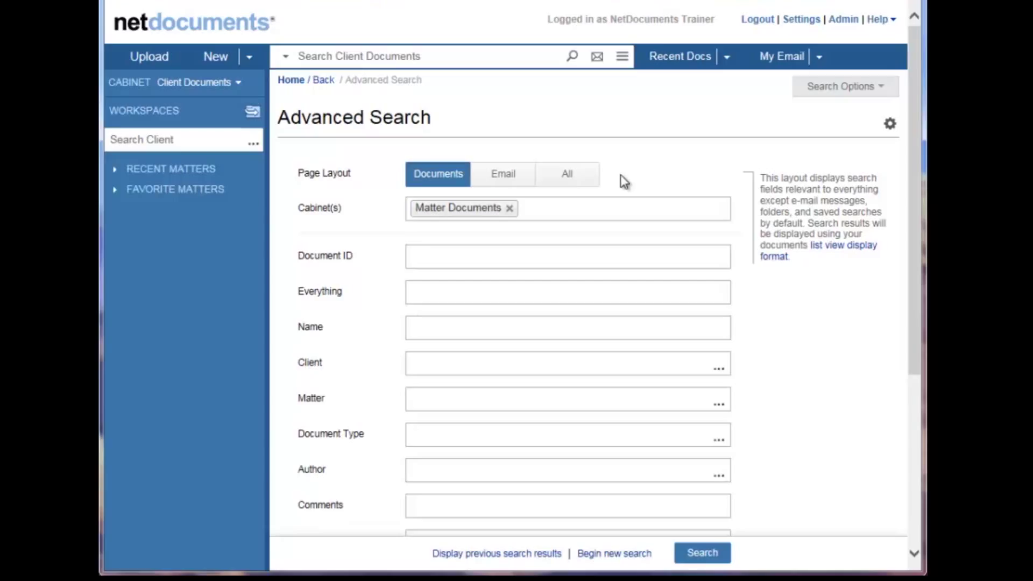
Switch to the All page layout and expand the extra email, sort and filter options
click(503, 178)
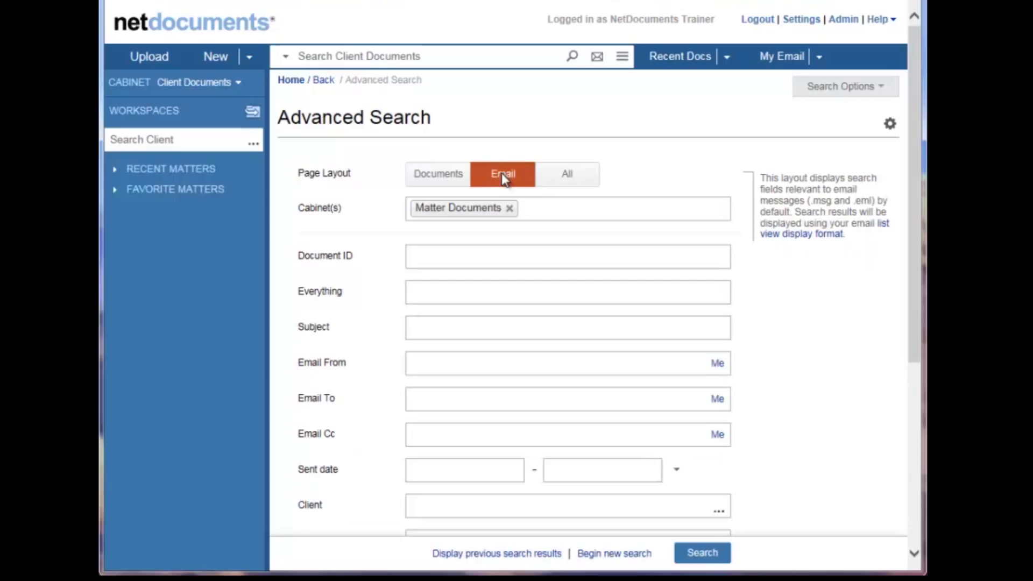
click(563, 183)
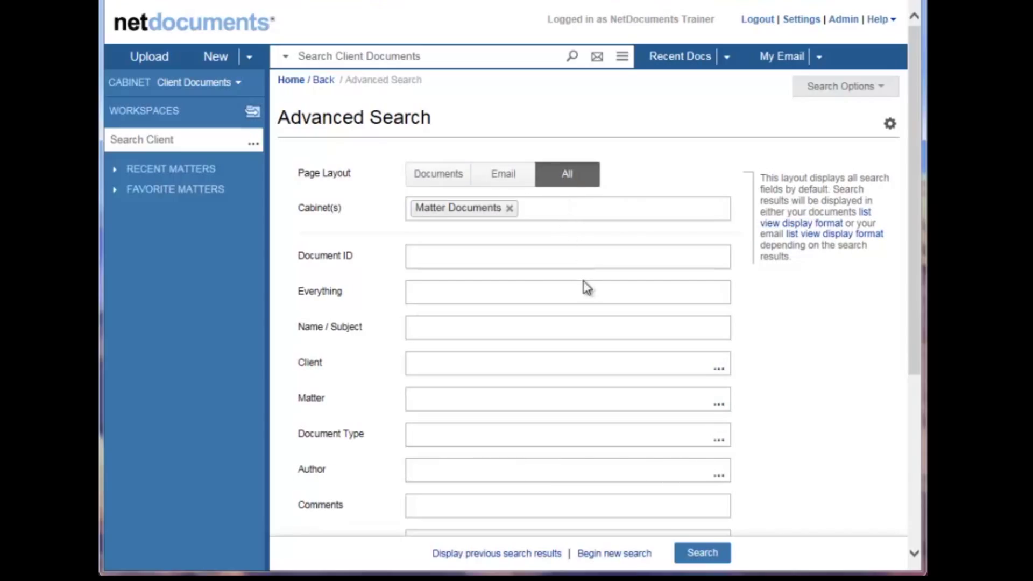
scroll(584, 286, down, 5)
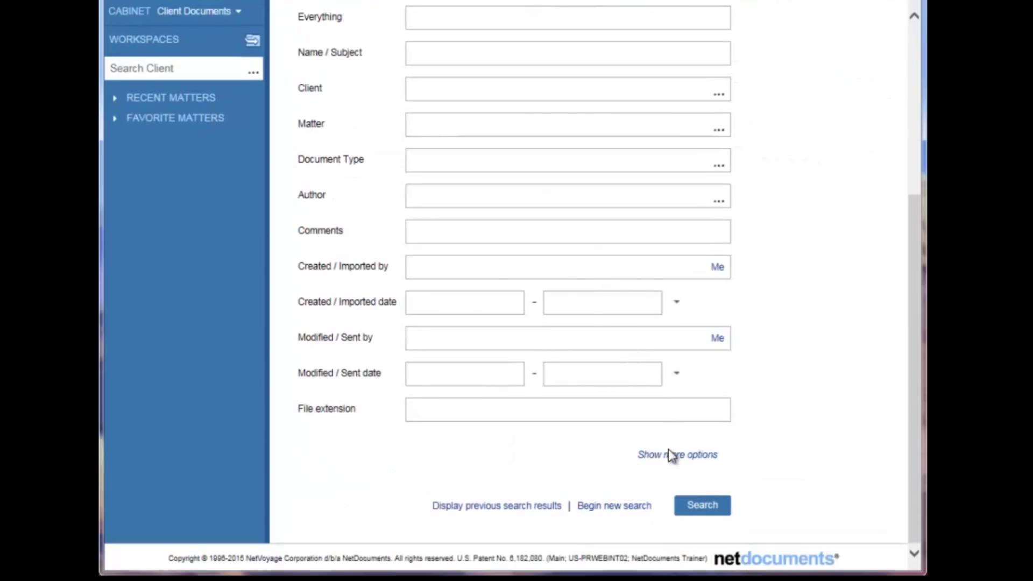
click(672, 457)
scroll(611, 447, down, 5)
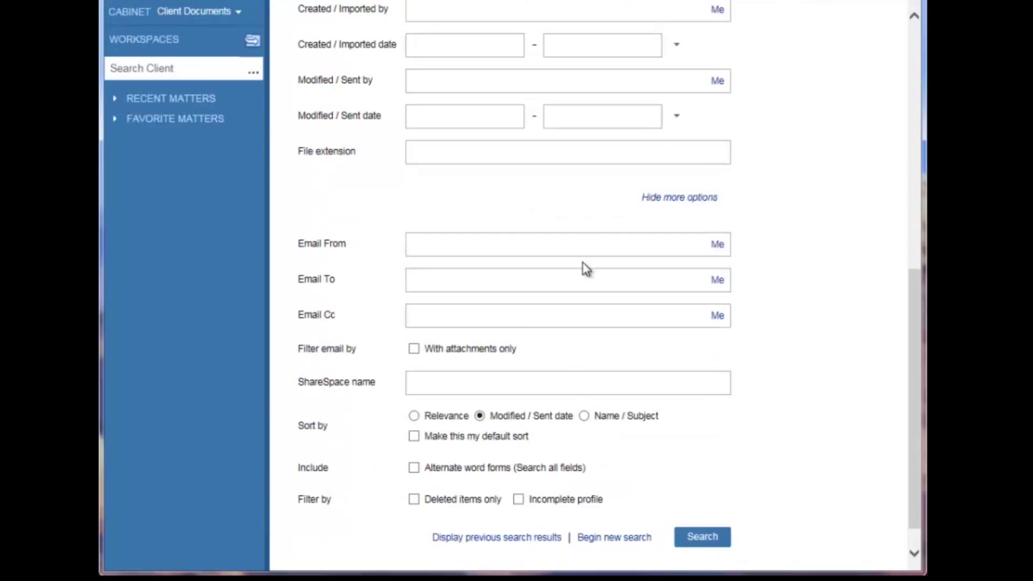
scroll(587, 409, up, 10)
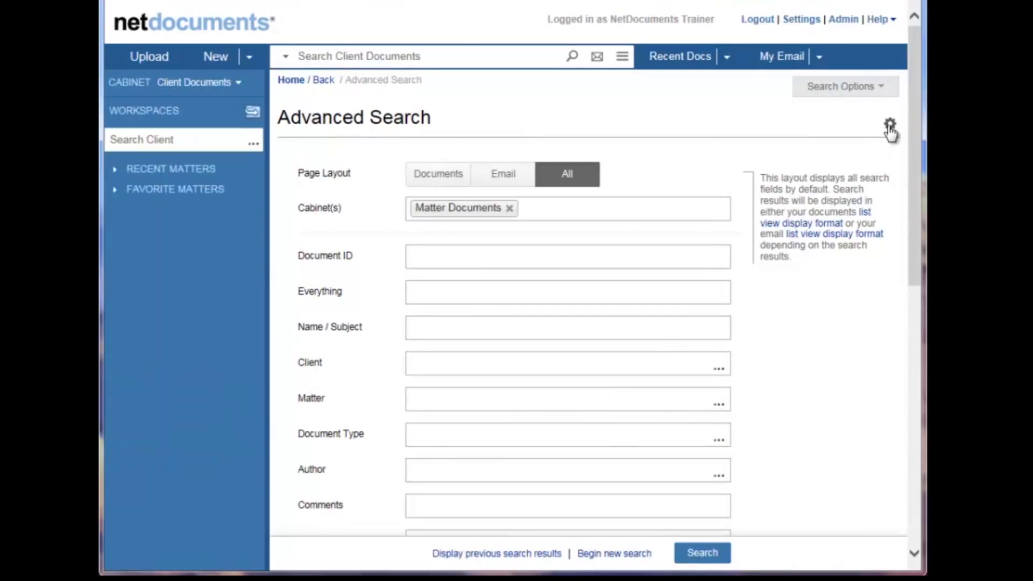
Customize the layout: Document ID below Everything, Name above Everything, more-options divider below Comments
click(890, 126)
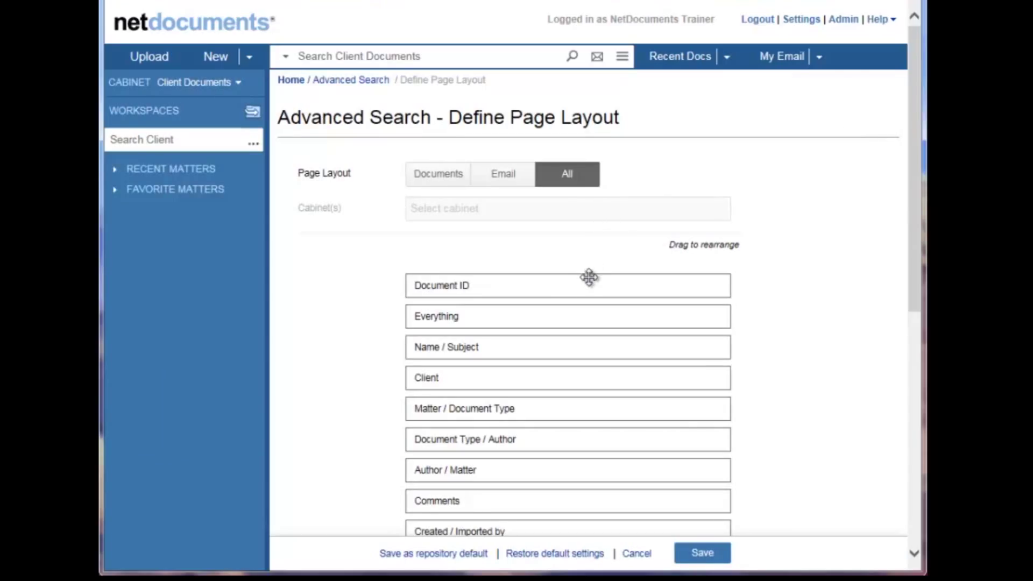
drag(588, 285, 587, 344)
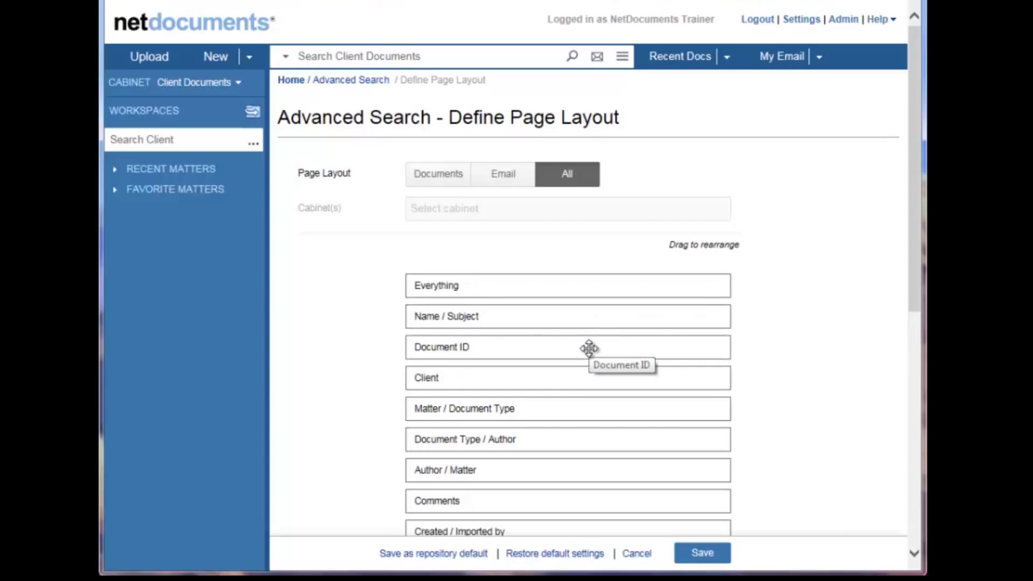
click(450, 188)
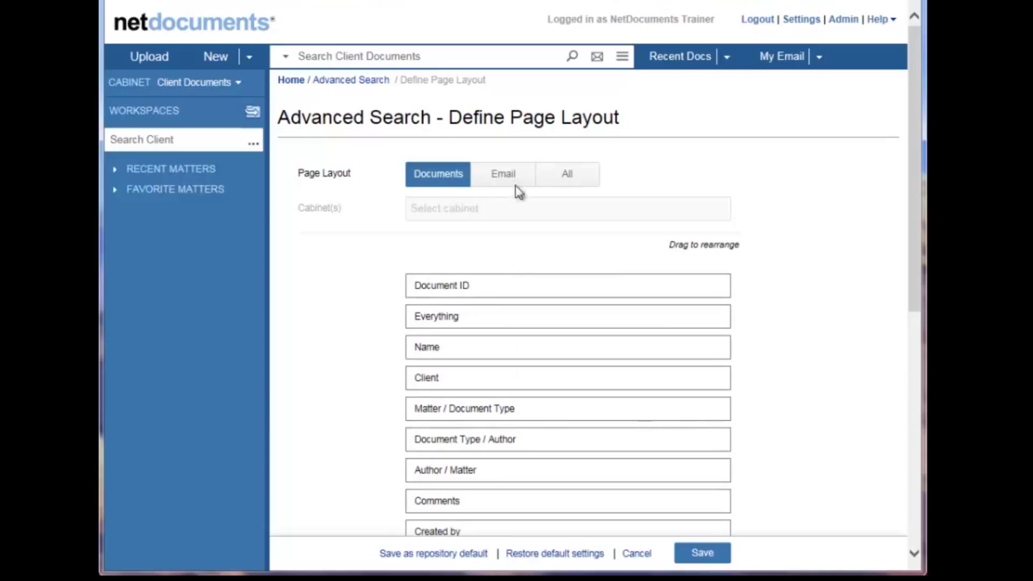
drag(491, 346, 498, 307)
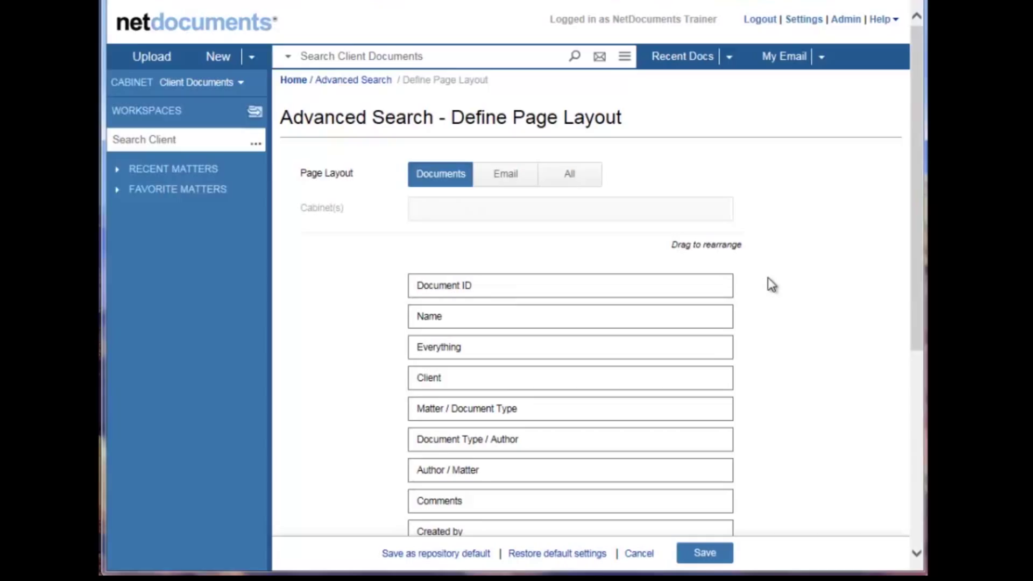
scroll(771, 285, down, 6)
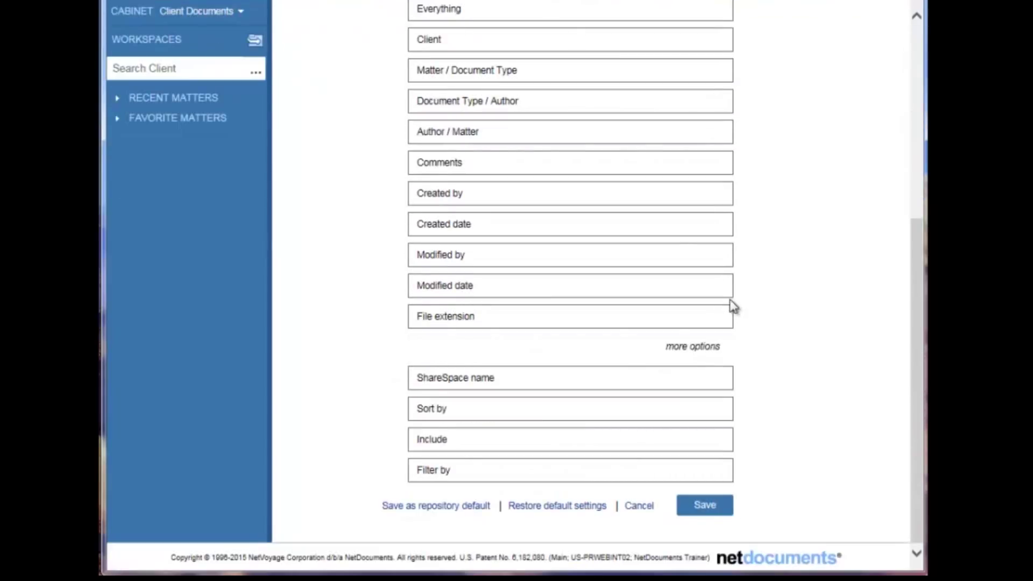
drag(688, 346, 701, 187)
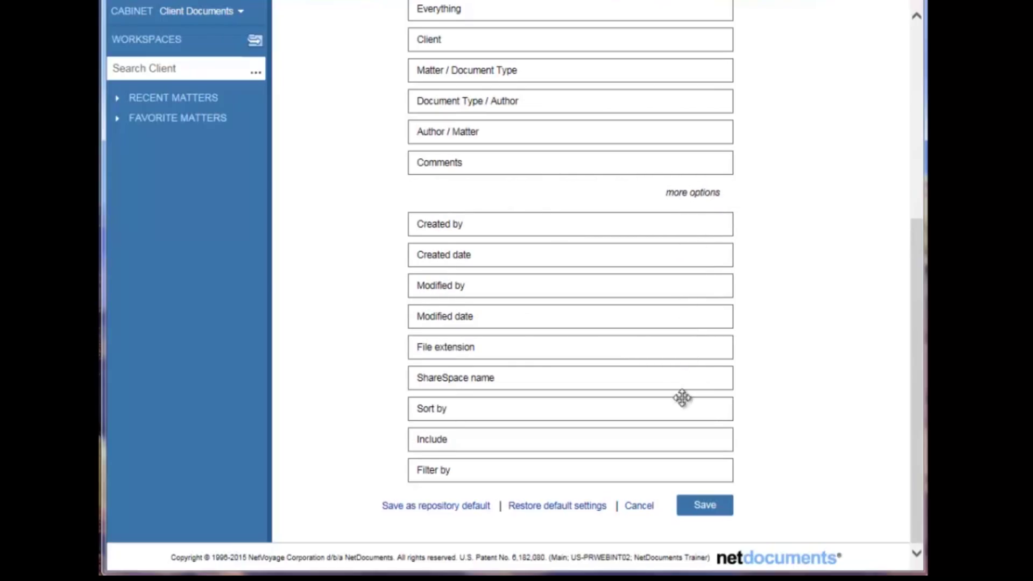
Restore the default Advanced Search layout settings and confirm discarding the customization
scroll(784, 291, up, 5)
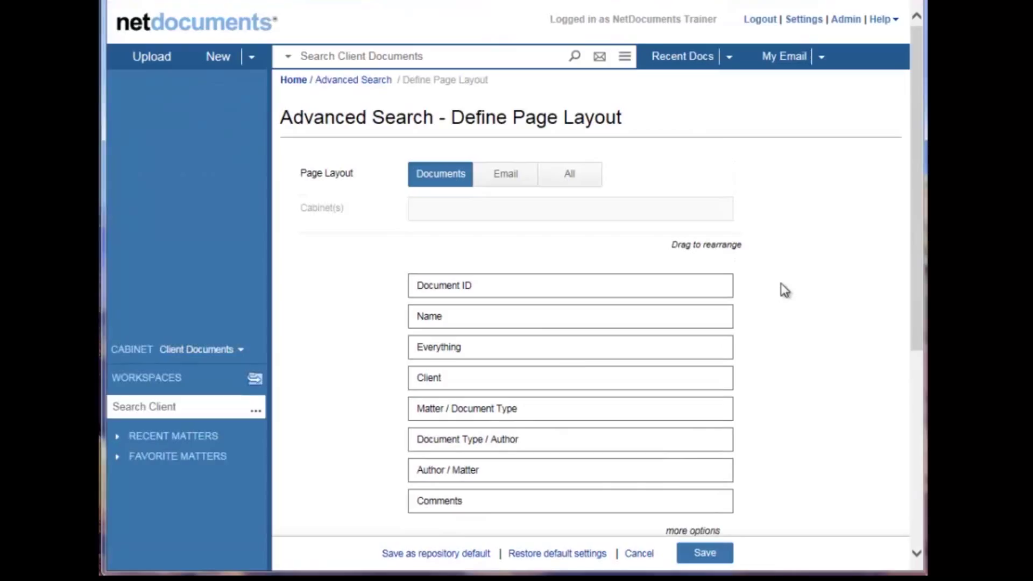
click(562, 554)
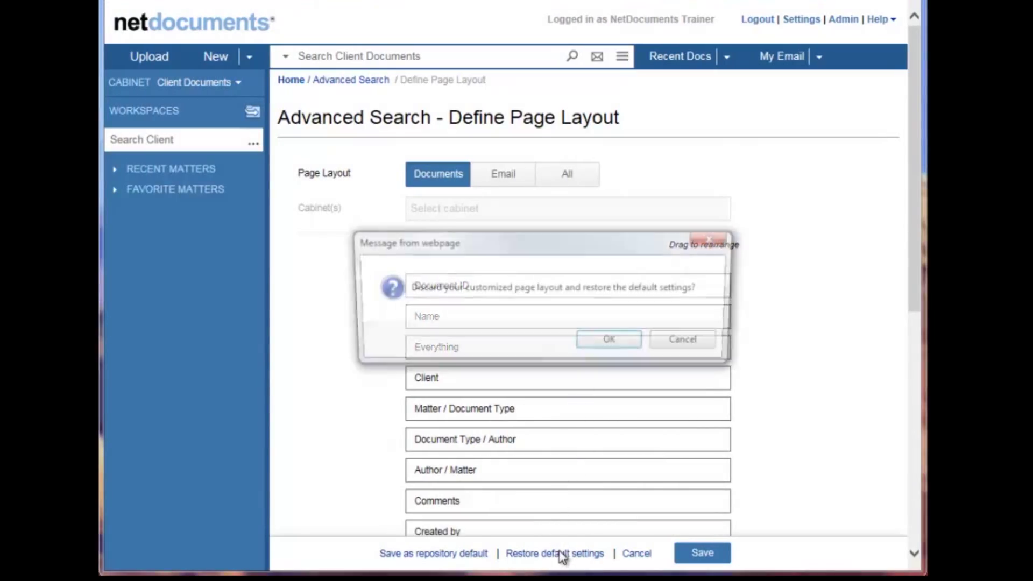
click(614, 343)
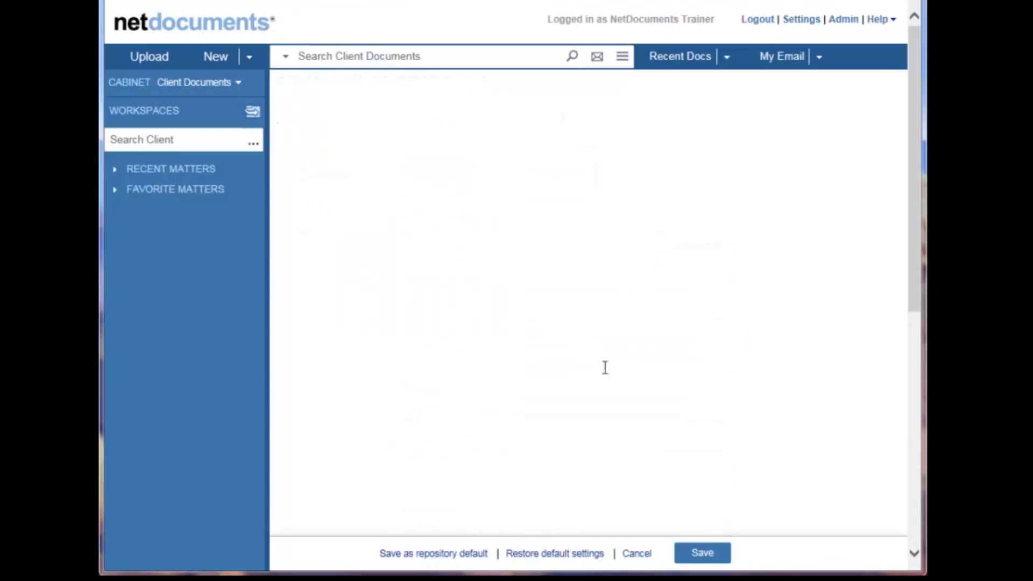
Adjust the cabinet selection so Wasatch Associates LLP Extranet is searched alongside Matter Documents
click(600, 218)
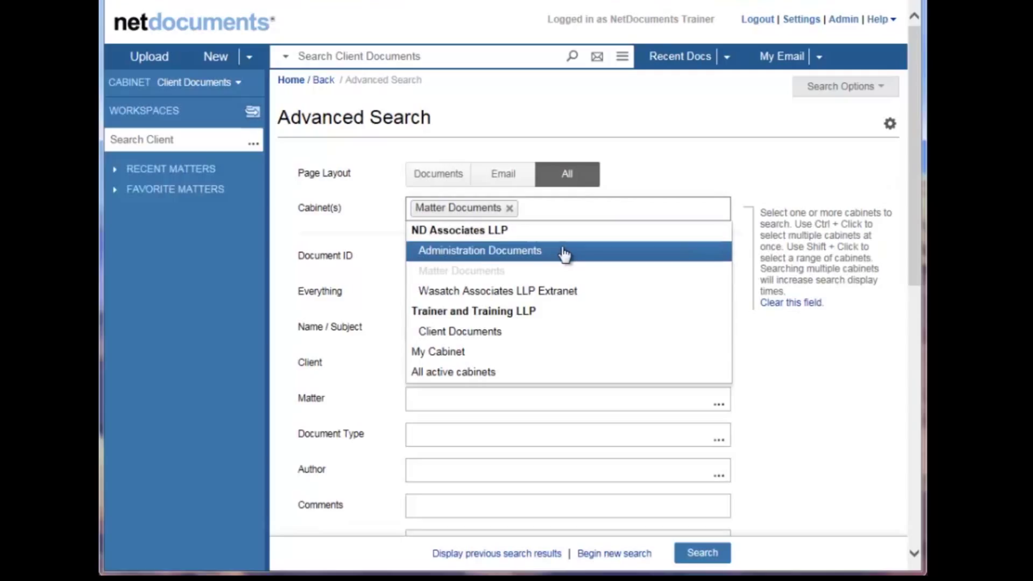
click(482, 237)
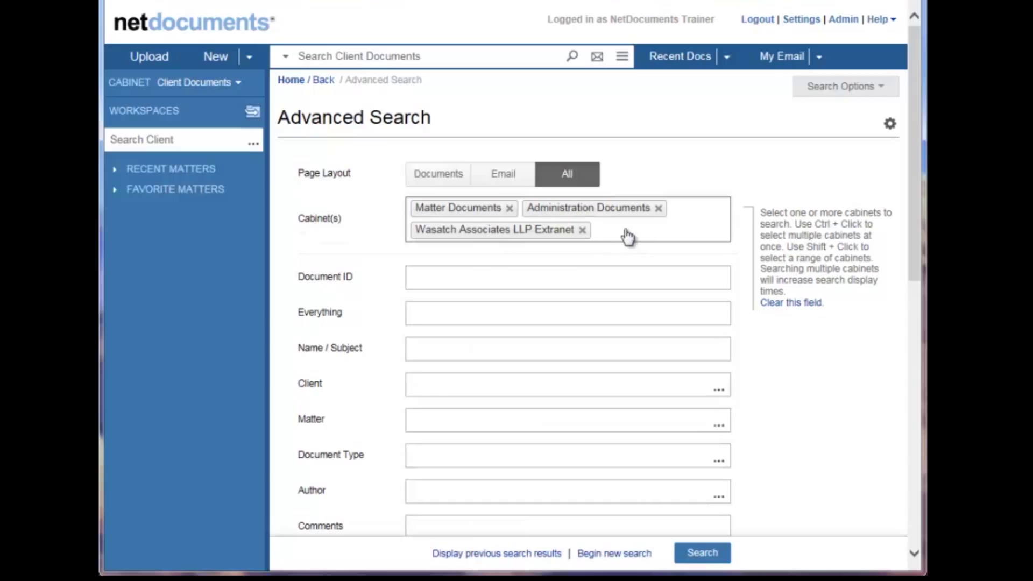
click(582, 230)
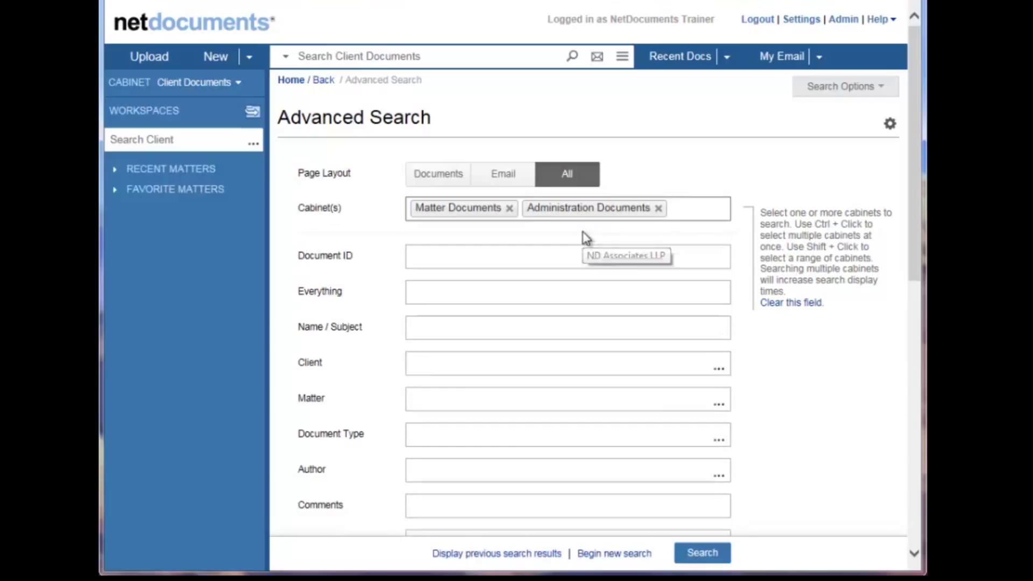
click(658, 208)
click(640, 217)
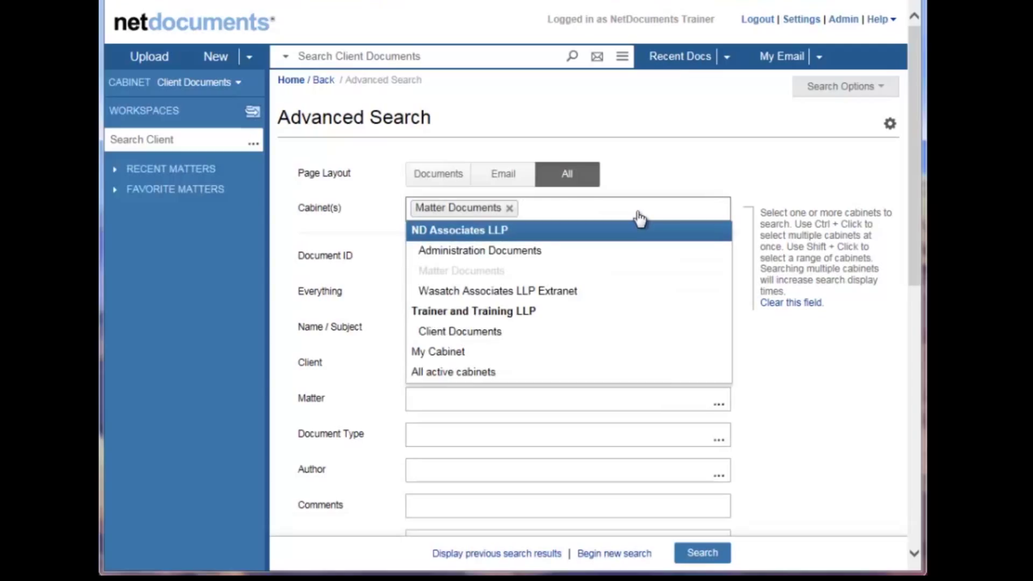
ctrl+click(553, 298)
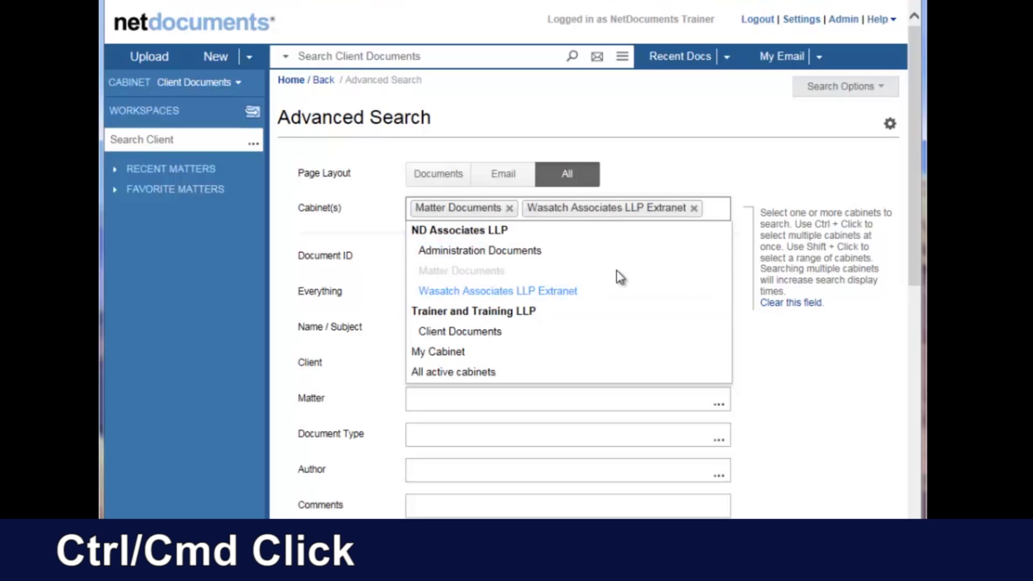
click(719, 173)
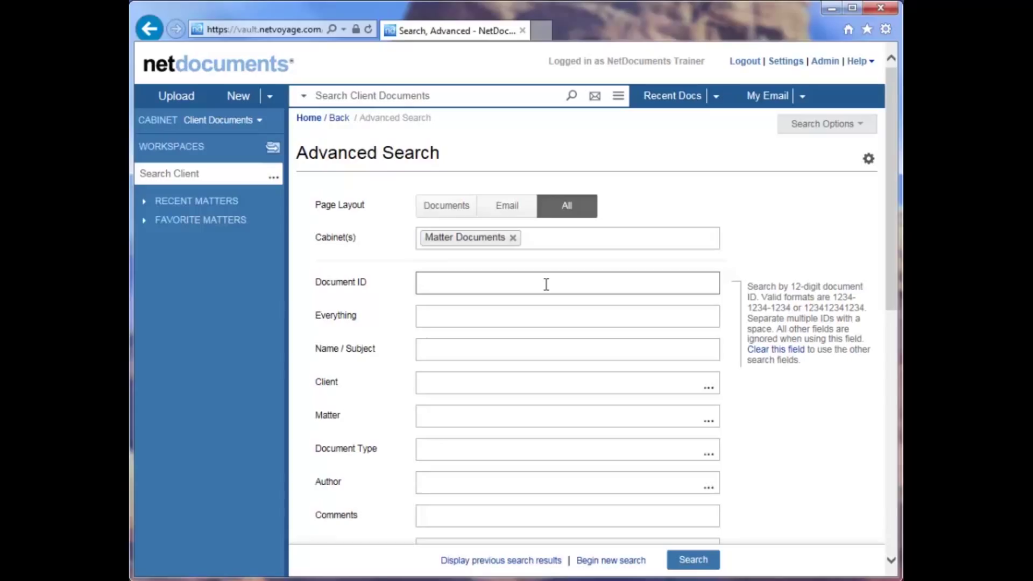
text(4817)
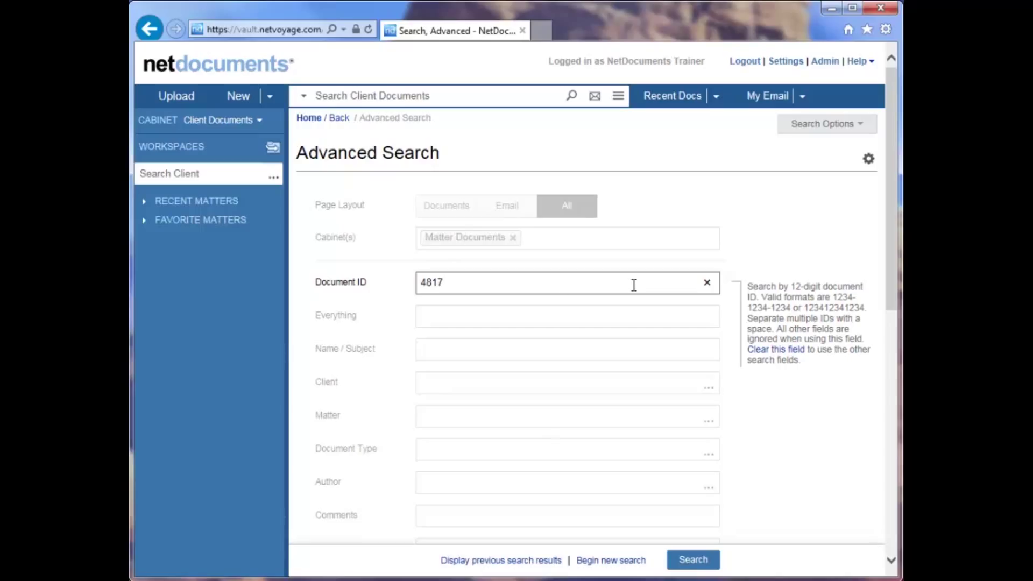
click(795, 350)
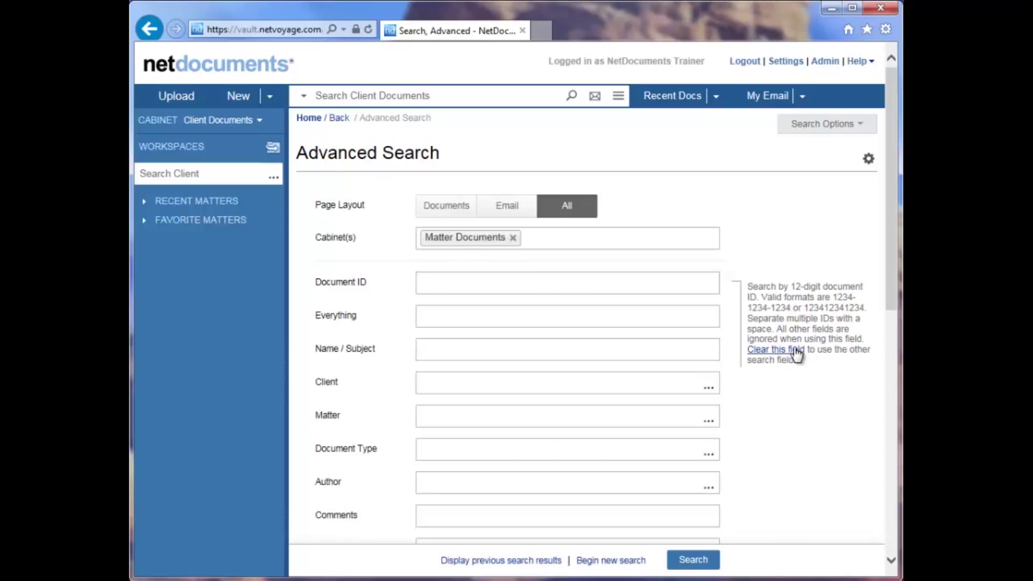
Enter health assessment in the Everything field and wrap it in double quotes
click(559, 317)
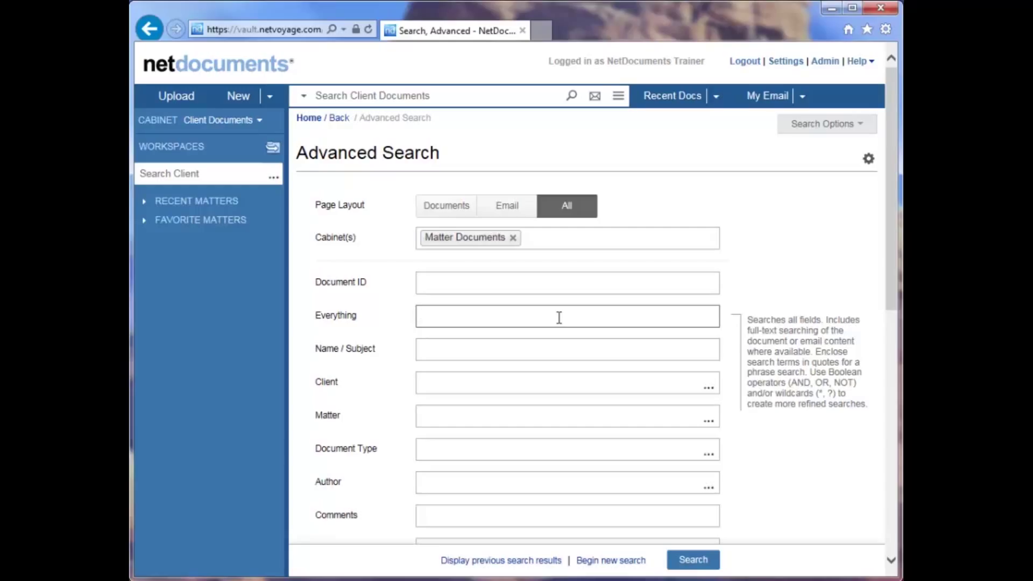
click(457, 96)
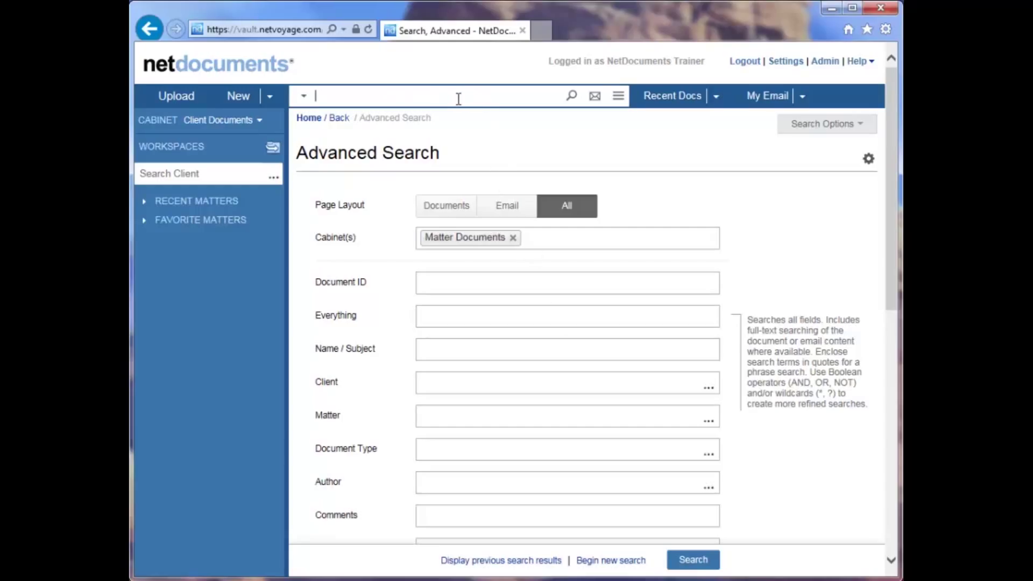
click(540, 311)
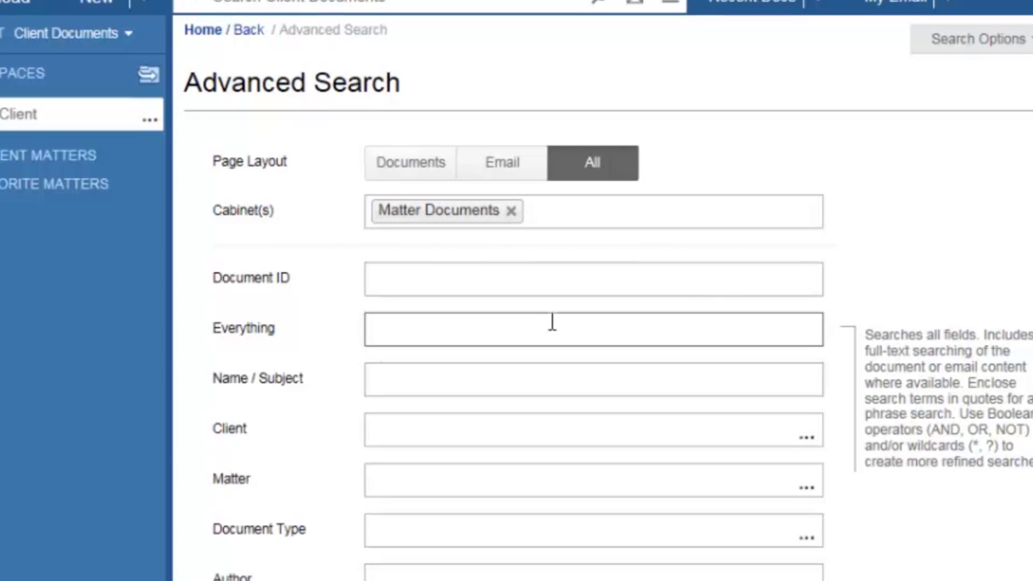
text(he)
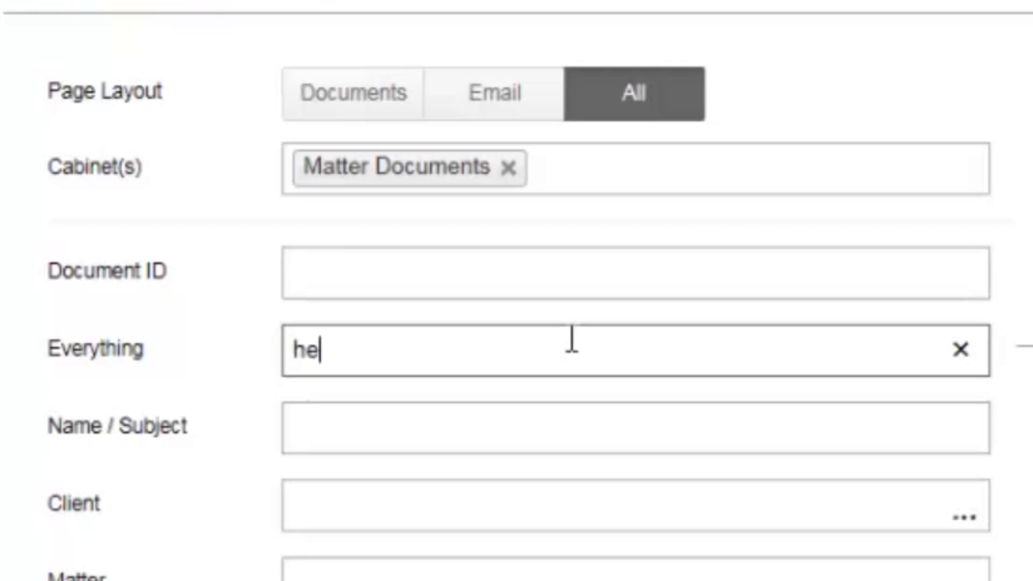
text(alth assessment)
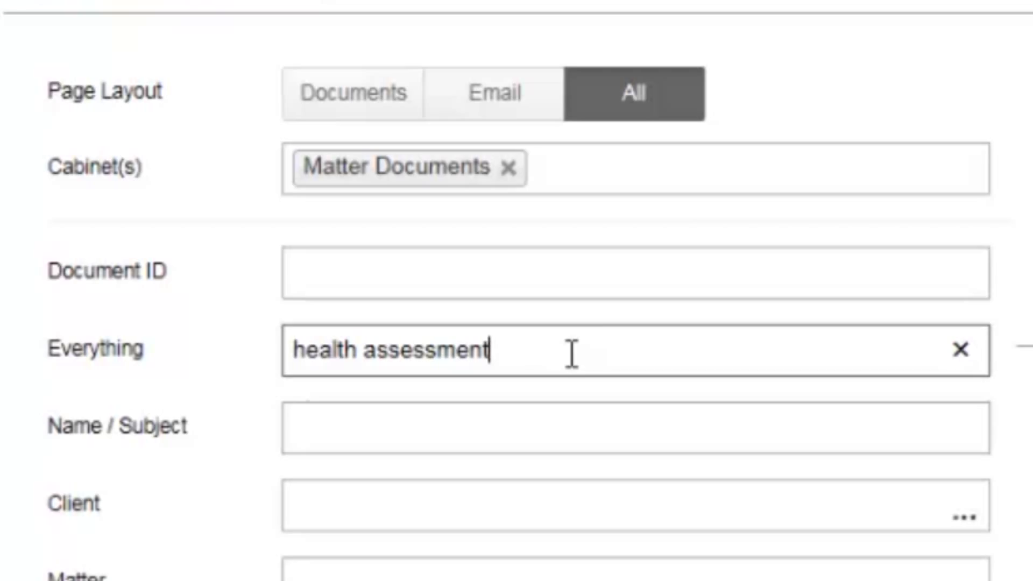
click(297, 358)
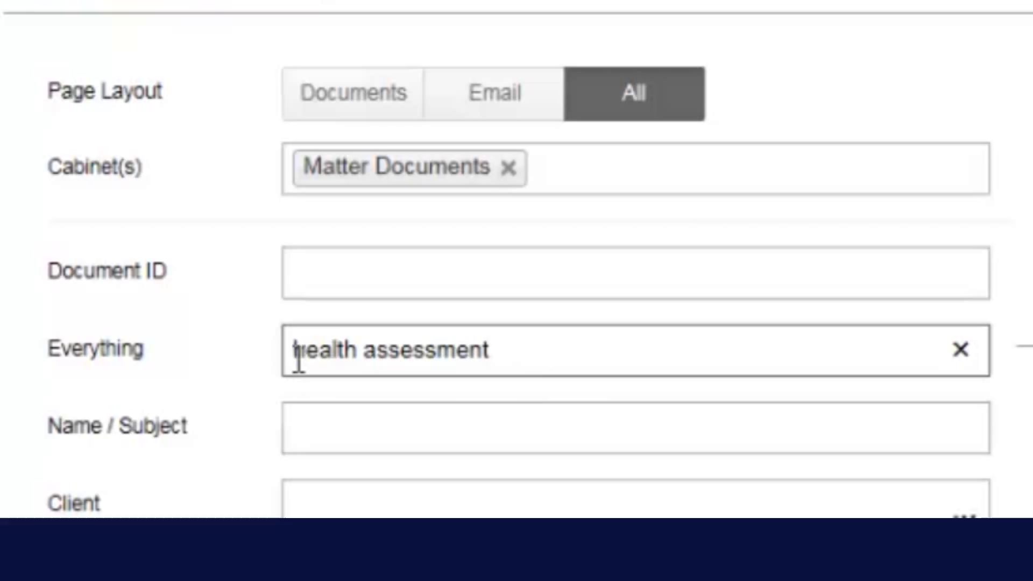
text(")
click(540, 358)
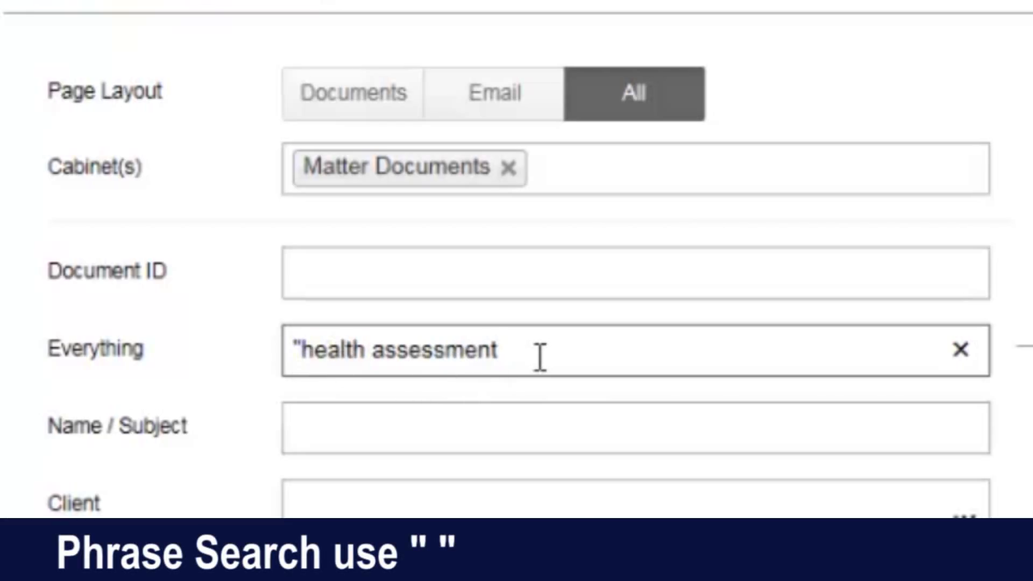
text(")
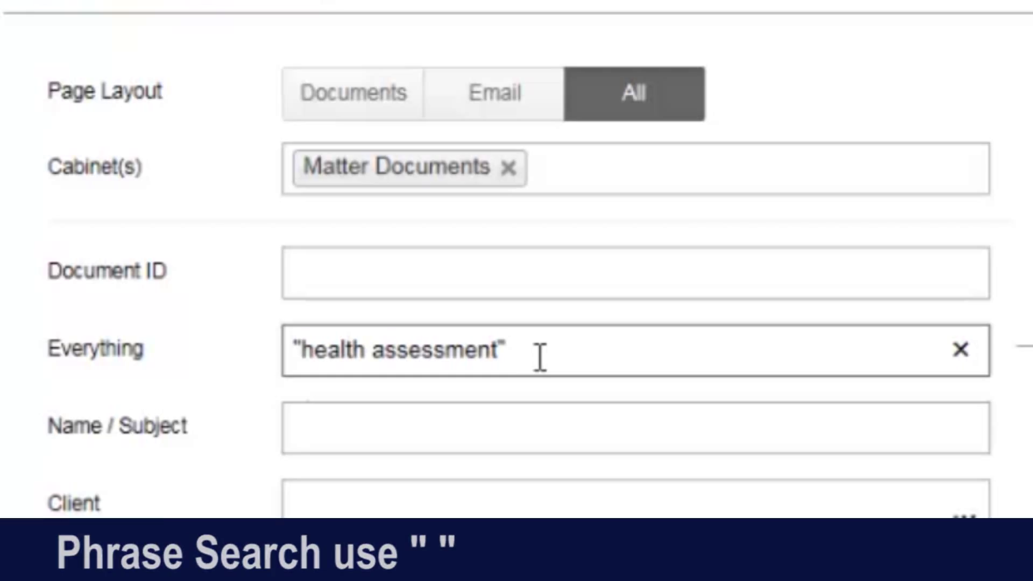
key(Left)
Try the wildcard "health assess*", then strip the quotes and asterisk
key(BackSpace)
key(BackSpace)
key(BackSpace)
key(BackSpace)
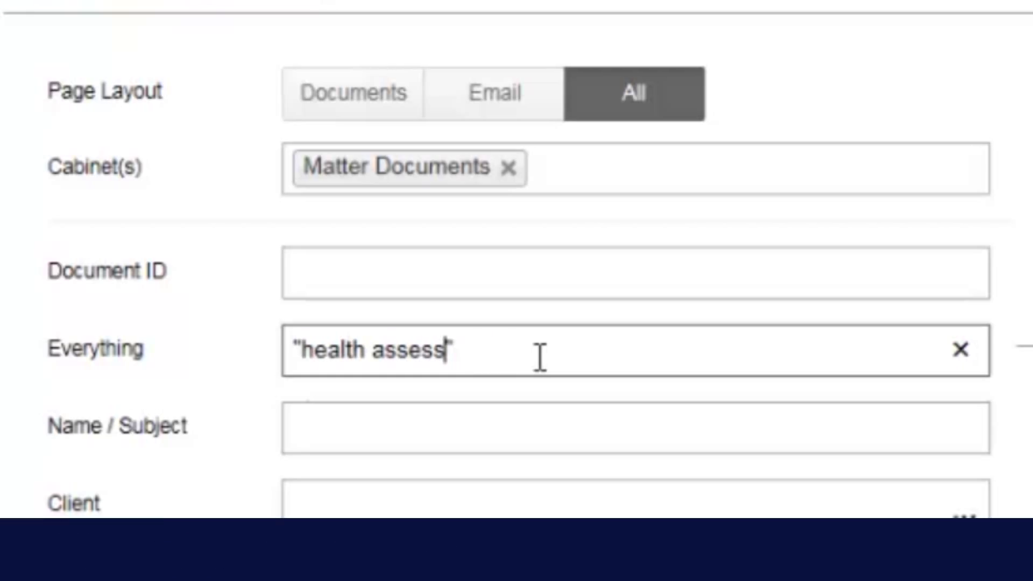
text(*)
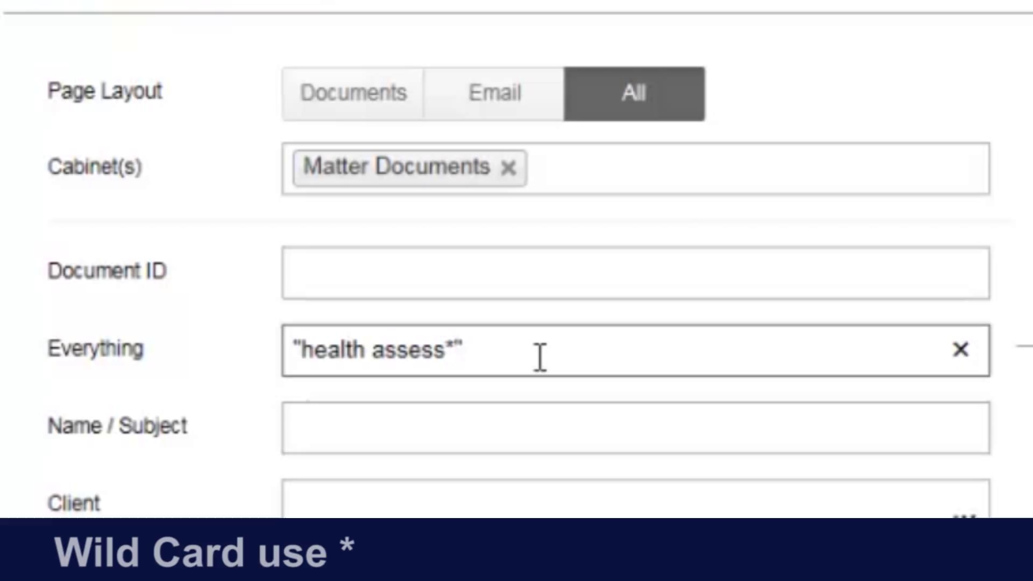
key(BackSpace)
key(Home)
key(Delete)
key(End)
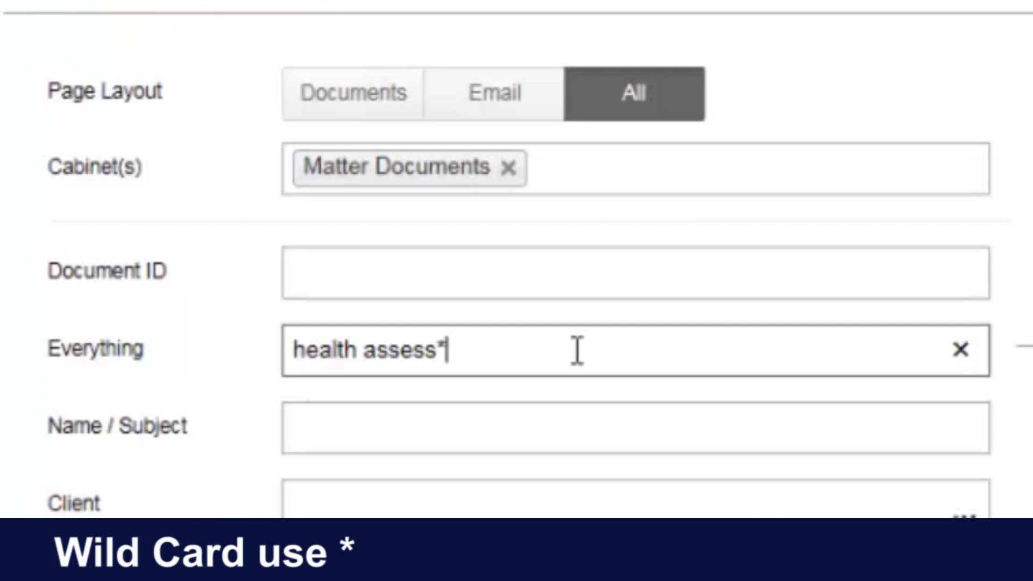
key(BackSpace)
Restore 'assessment' and insert NOT so the search reads health NOT assessment
text(ment)
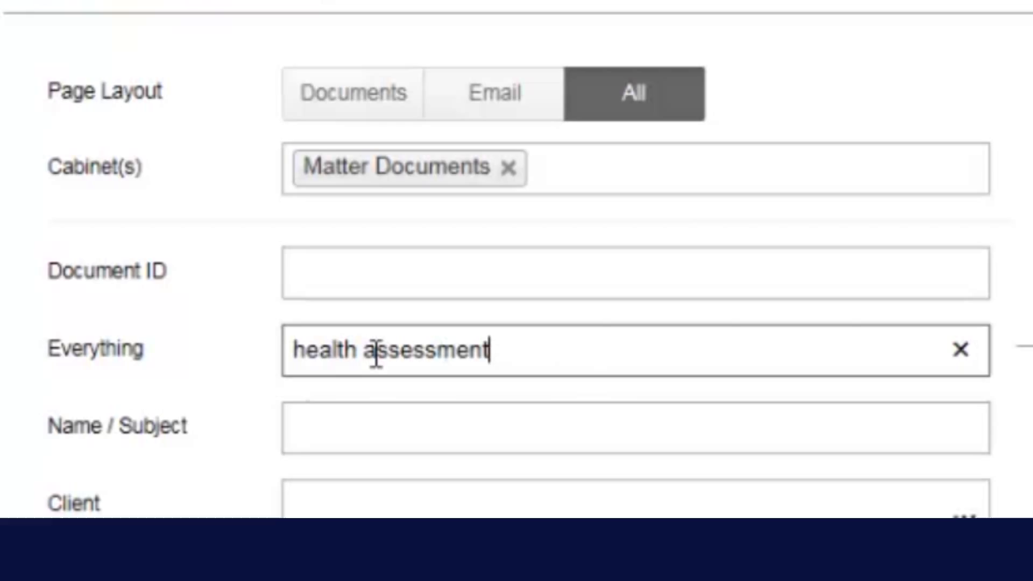
key(ctrl+Left)
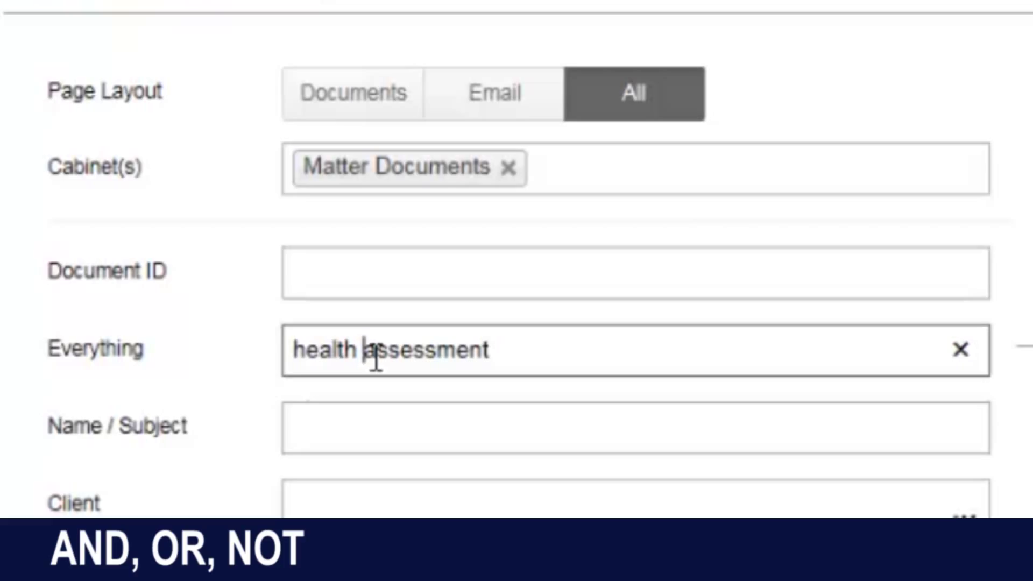
text(NOT)
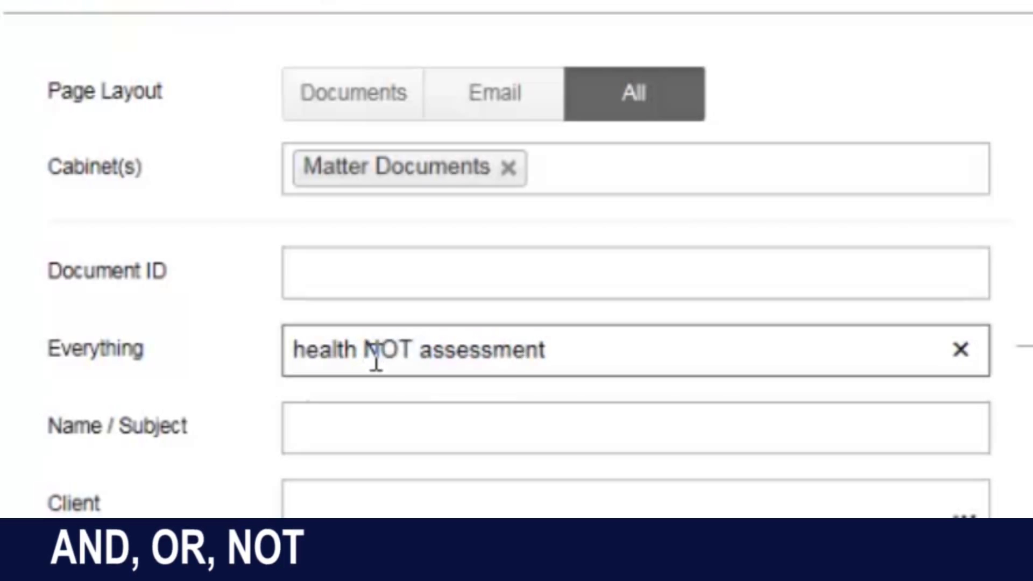
click(672, 360)
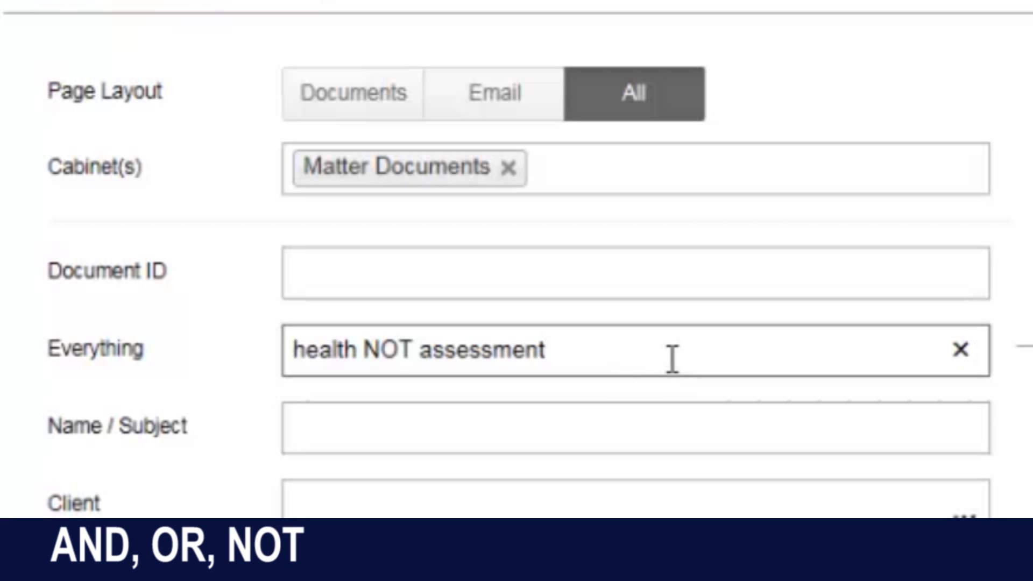
click(498, 407)
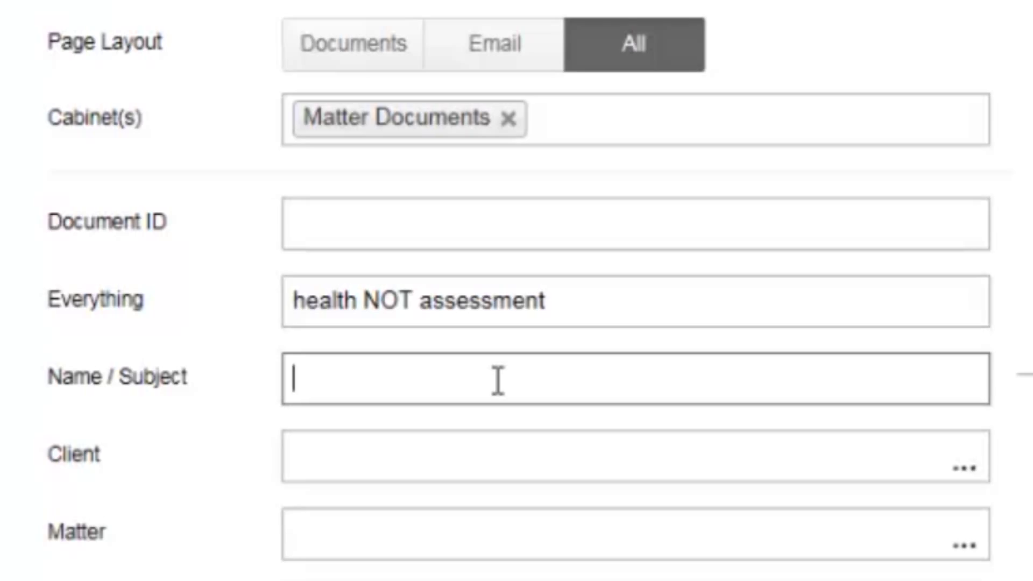
Compare the Name and Subject fields in the Documents, Email and All layouts, ending on All
click(378, 50)
click(353, 362)
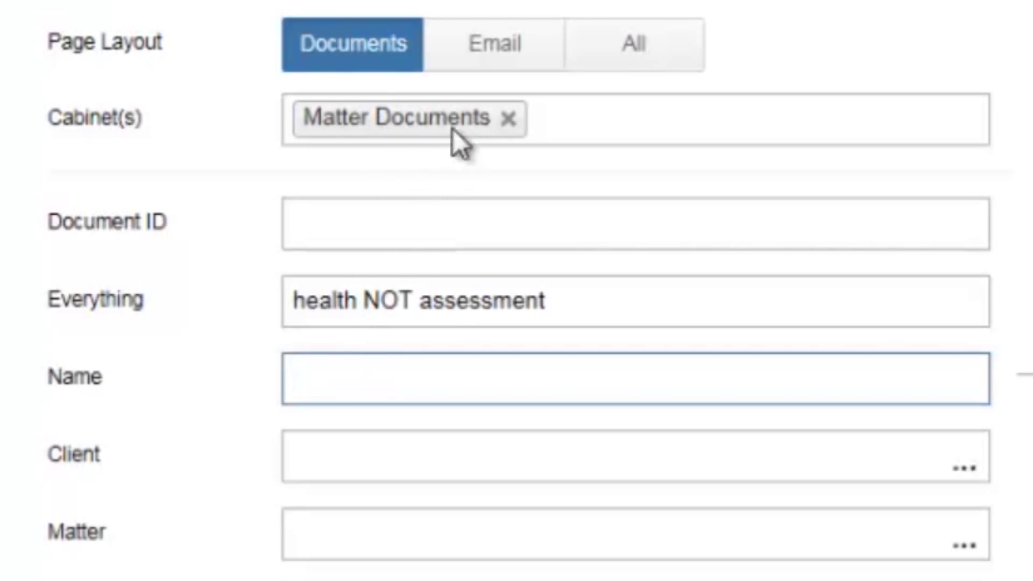
click(510, 55)
click(454, 387)
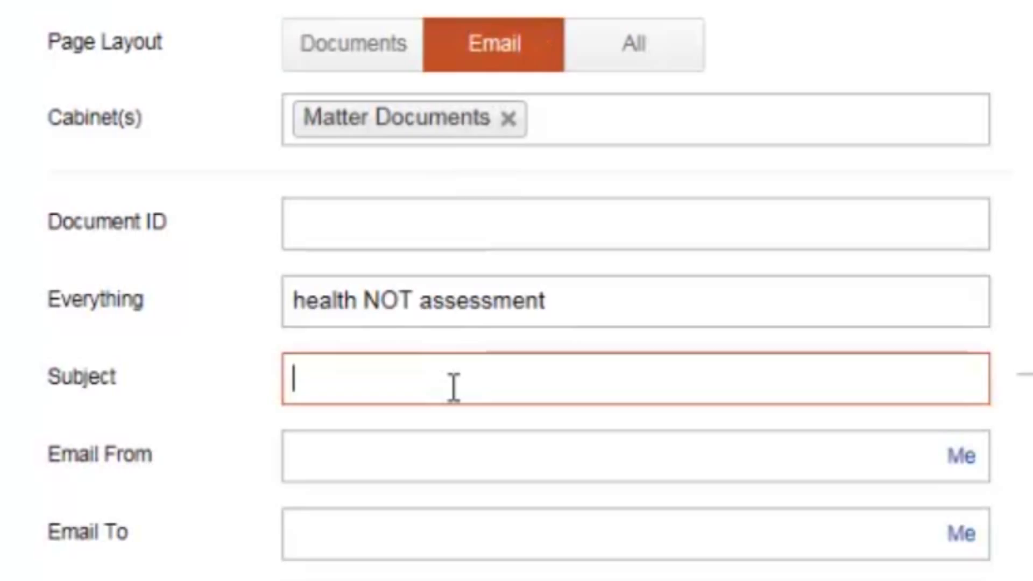
click(665, 64)
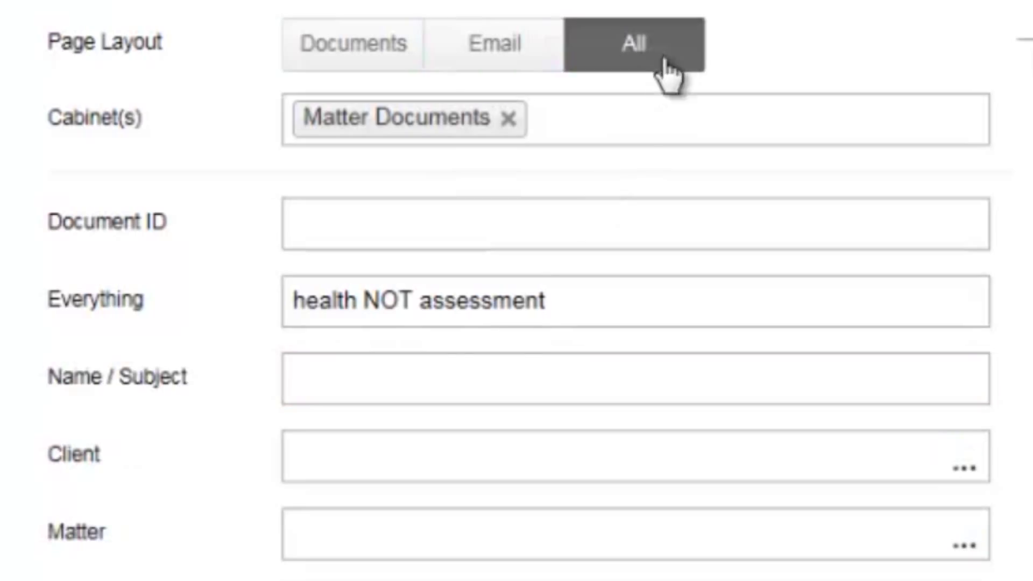
click(459, 369)
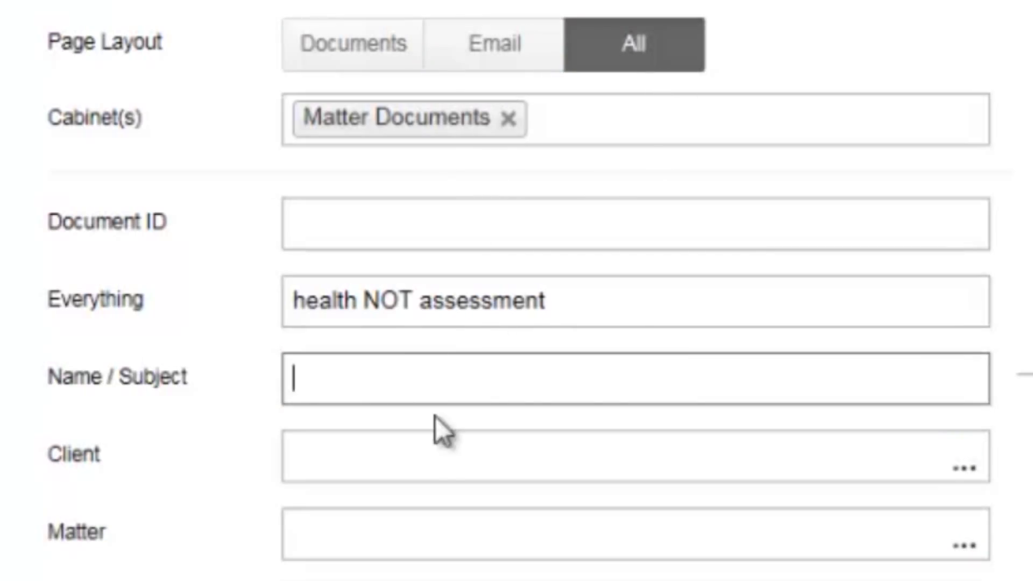
click(433, 467)
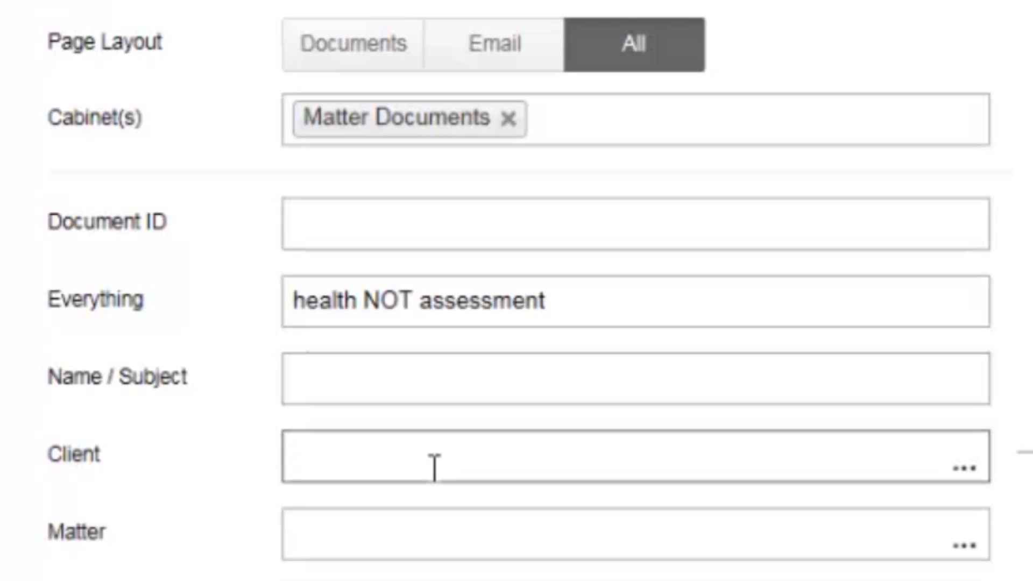
Pick January 6 and January 7, 2015 as Created / Imported dates, then clear both
scroll(466, 453, down, 5)
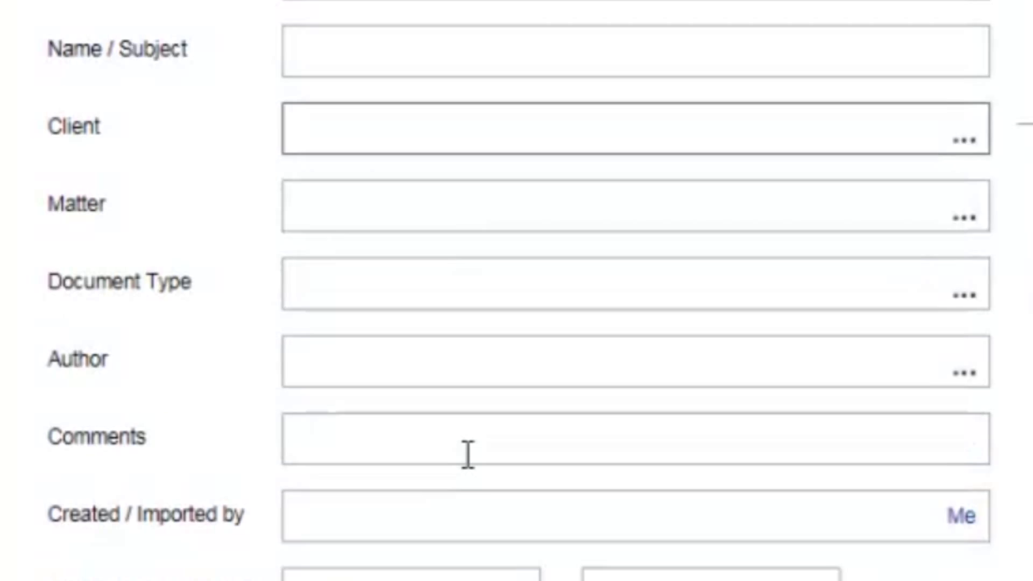
click(457, 468)
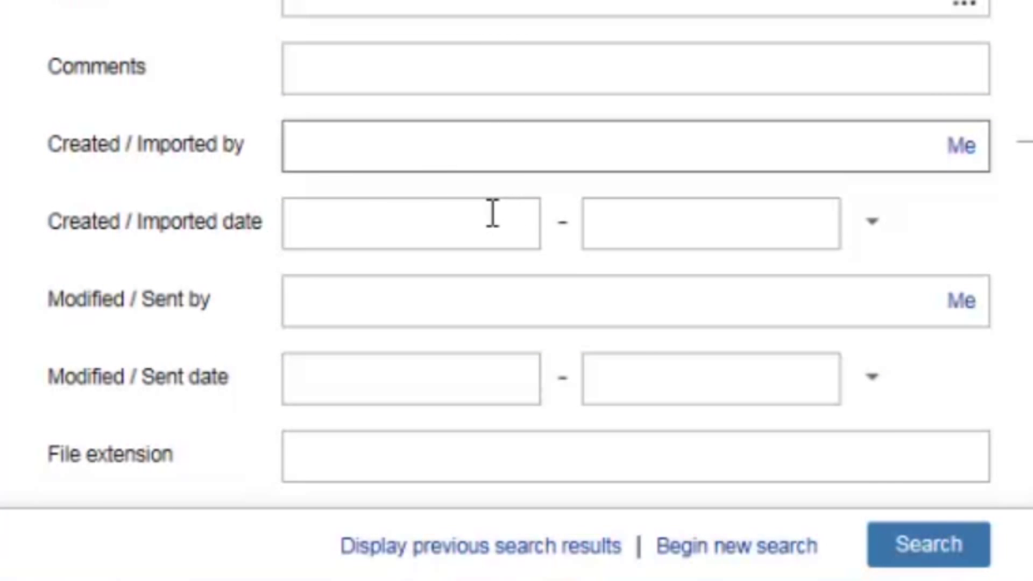
click(447, 227)
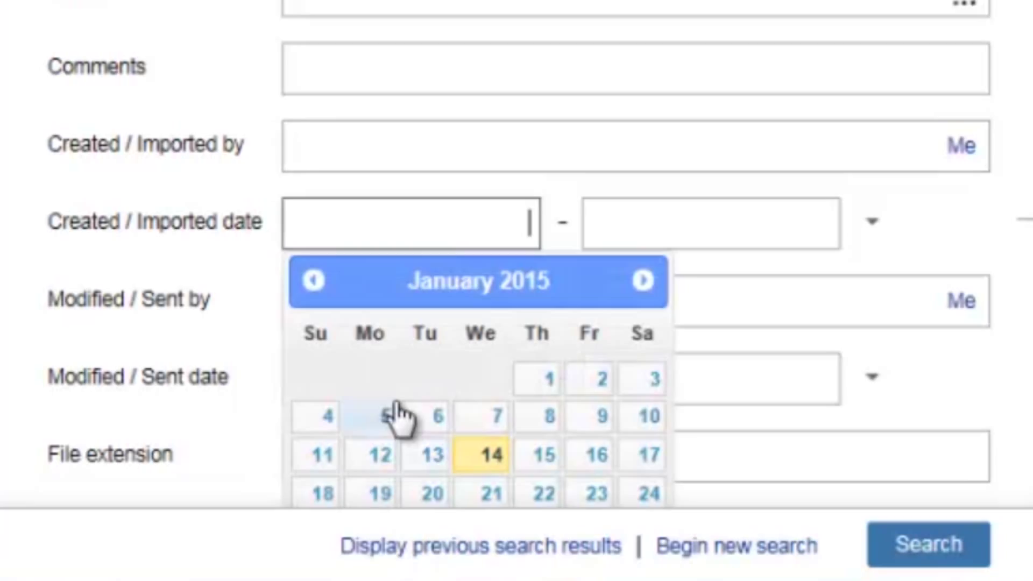
click(427, 416)
click(737, 233)
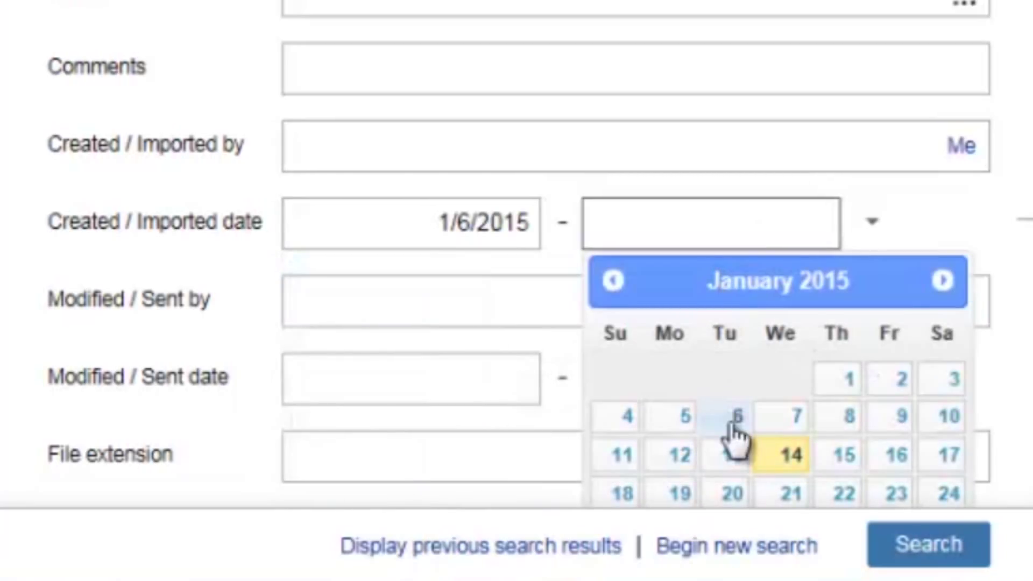
click(791, 422)
click(505, 225)
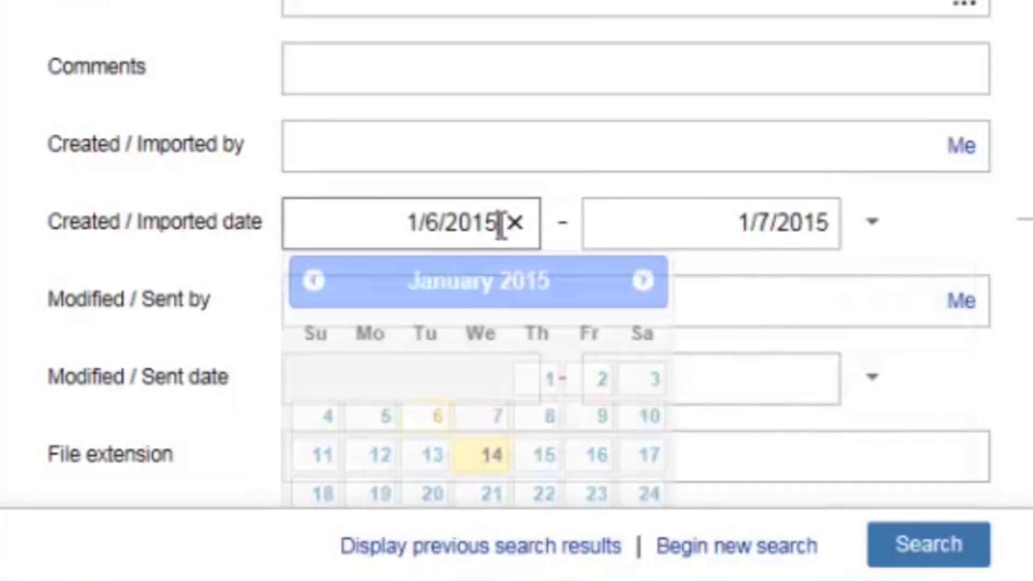
click(516, 222)
click(703, 223)
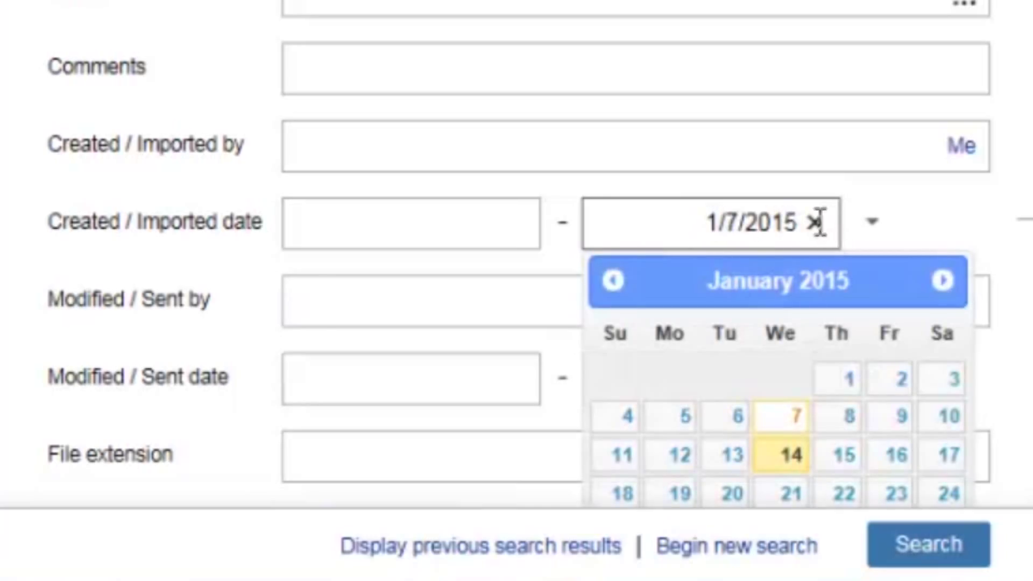
click(815, 222)
Enter the relative Created / Imported range -14 to +0 for the last 14 days
click(417, 223)
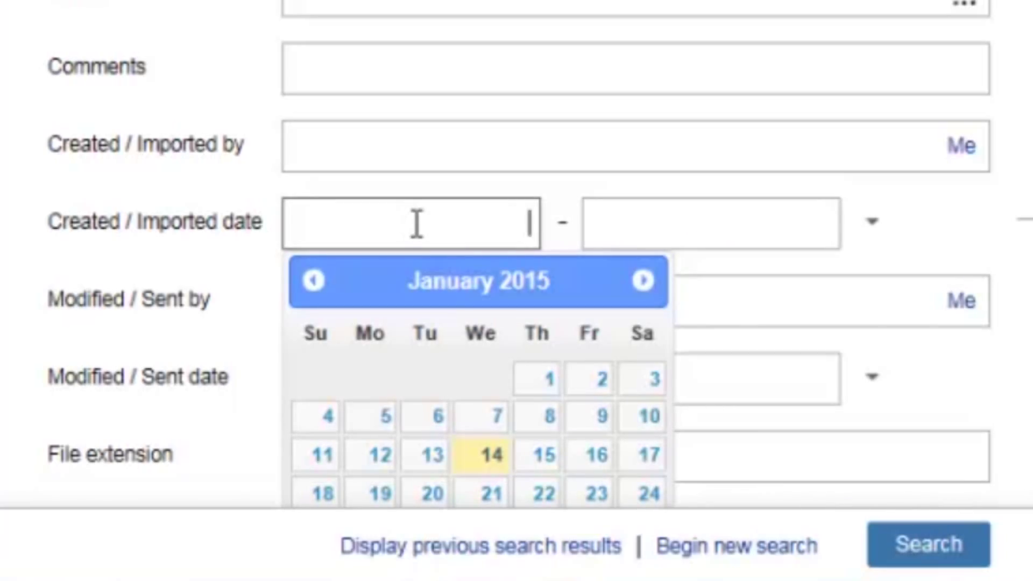
text(-14)
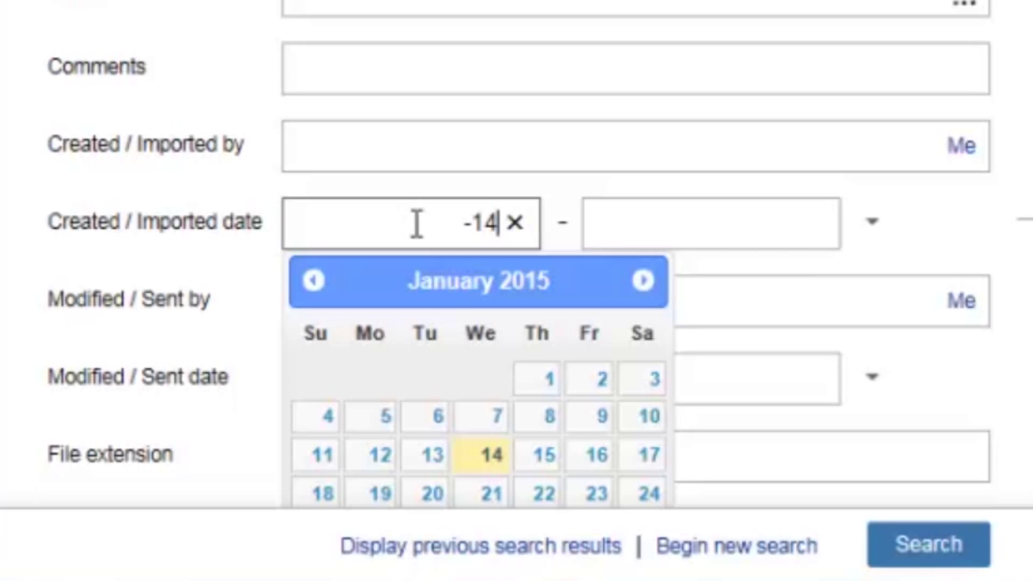
click(789, 220)
text(+1)
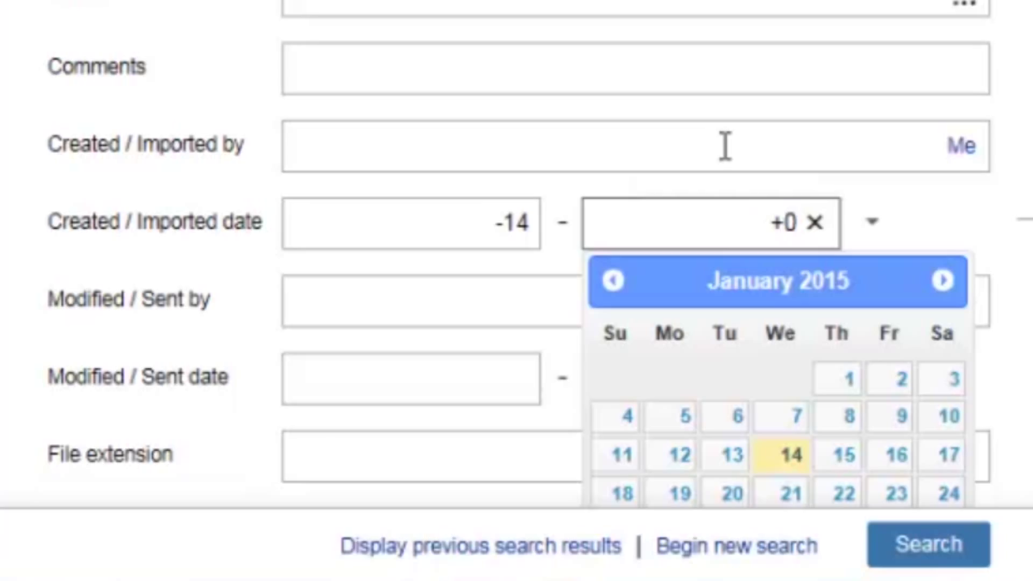
click(426, 297)
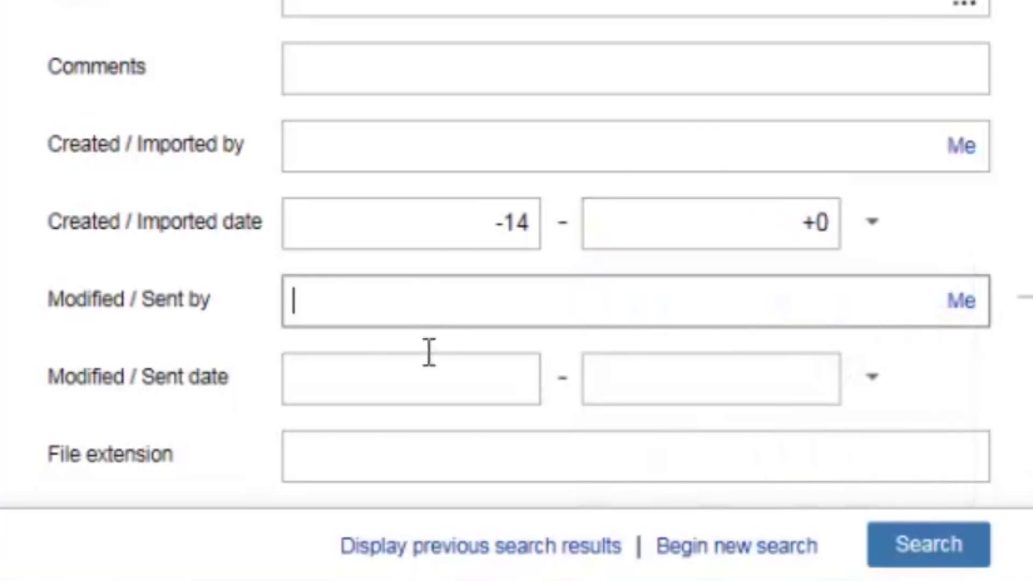
click(447, 380)
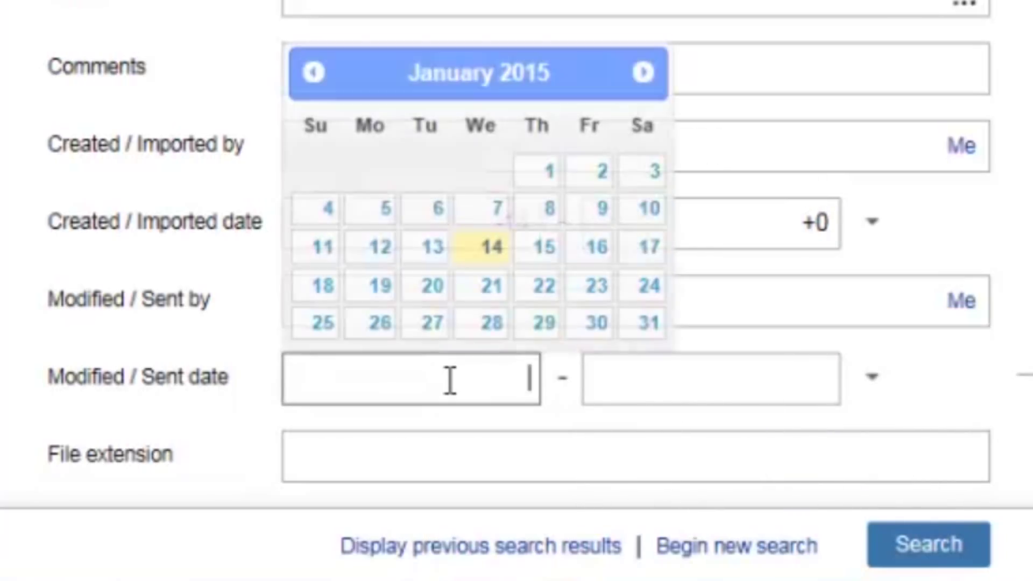
click(508, 453)
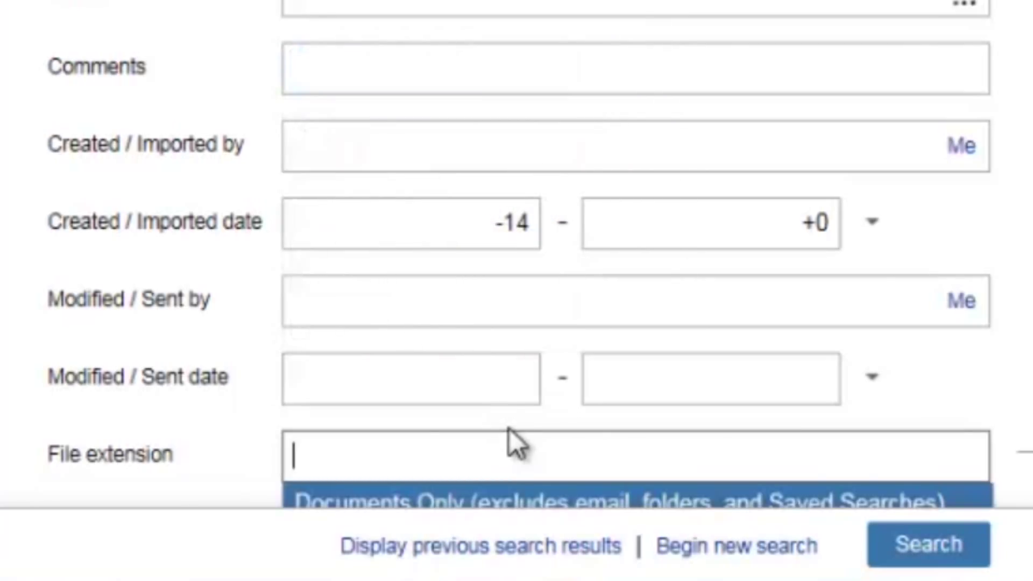
Select Excel [xls, xlsx] from the File extension list
scroll(471, 473, down, 7)
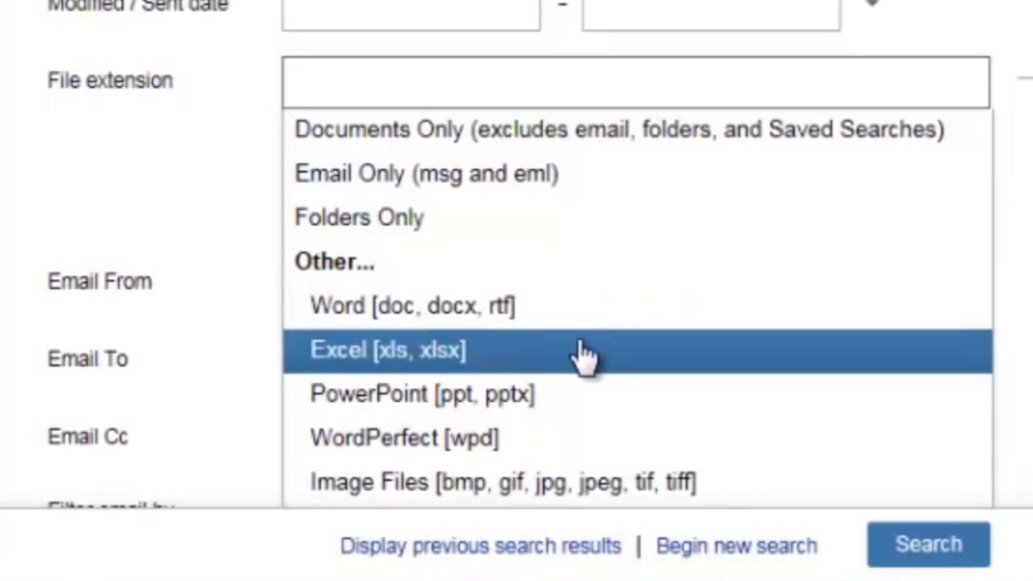
click(584, 358)
scroll(444, 215, down, 3)
click(445, 98)
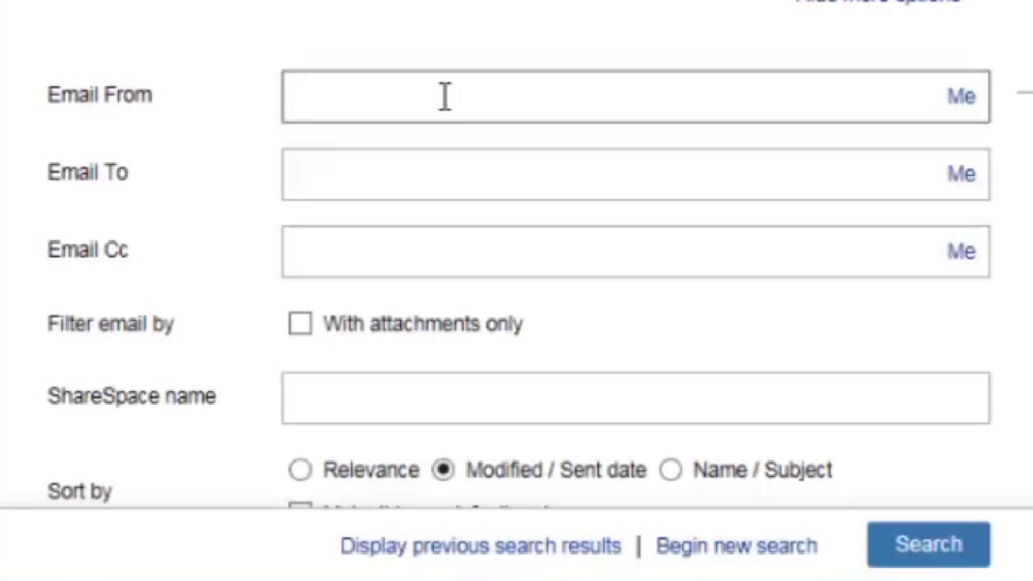
Step through the Email To and Cc fields, keep attachments-only emails, and sort results by Relevance
click(449, 173)
click(475, 265)
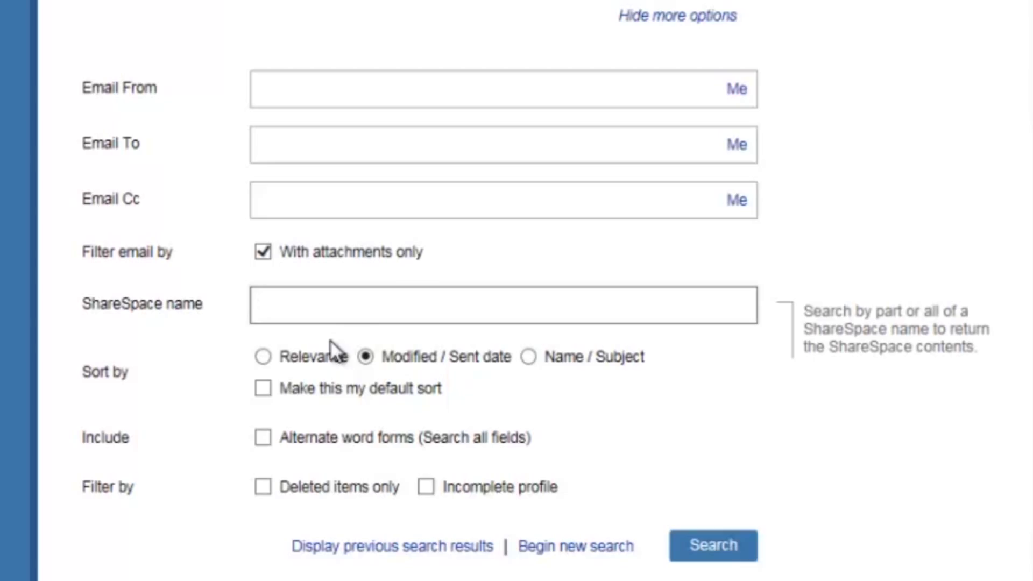
click(263, 356)
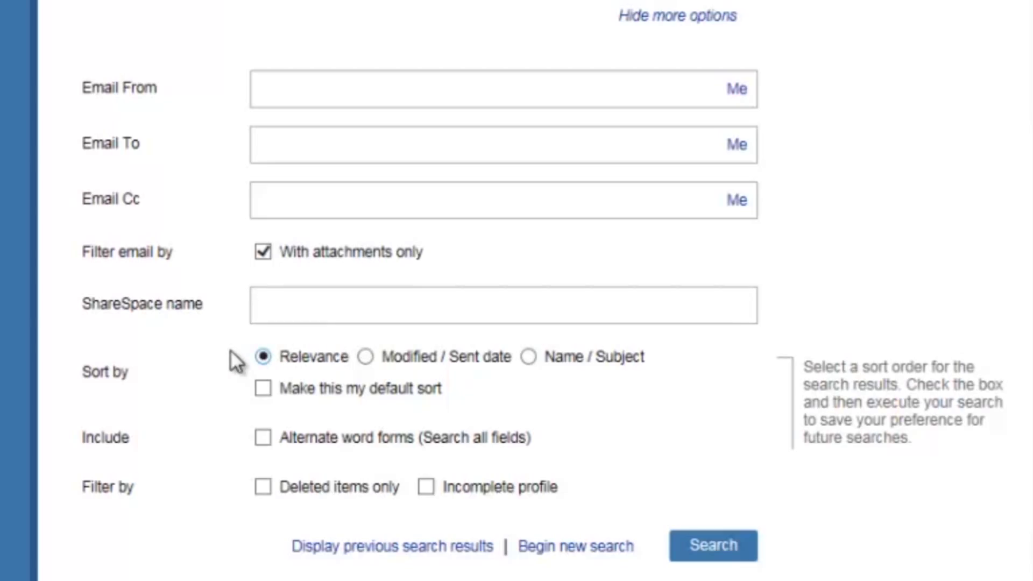
Make Name / Subject the default sort order for search results
click(366, 357)
click(529, 358)
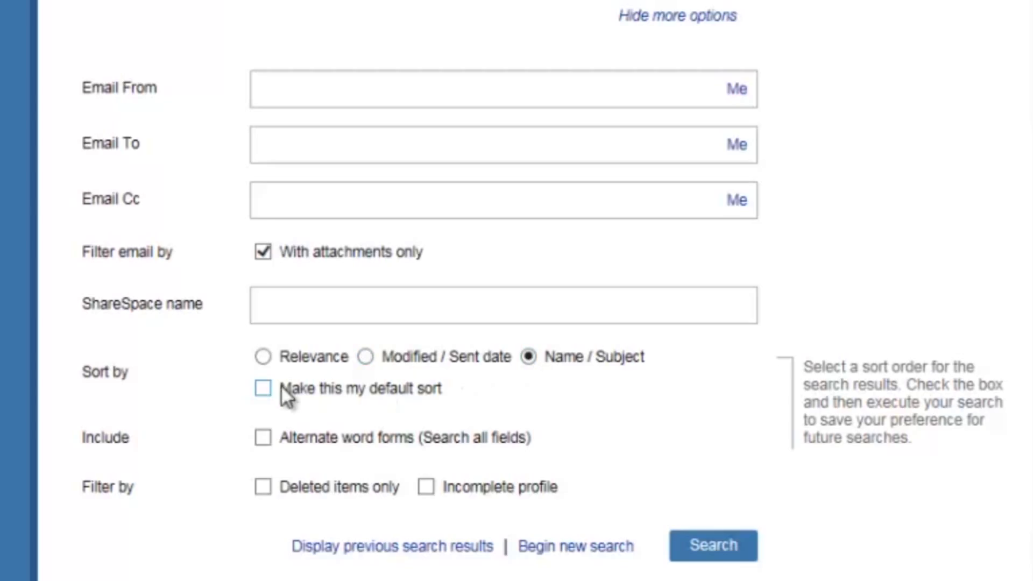
click(263, 388)
Include alternate word forms and restrict results to items with incomplete profiles
click(263, 437)
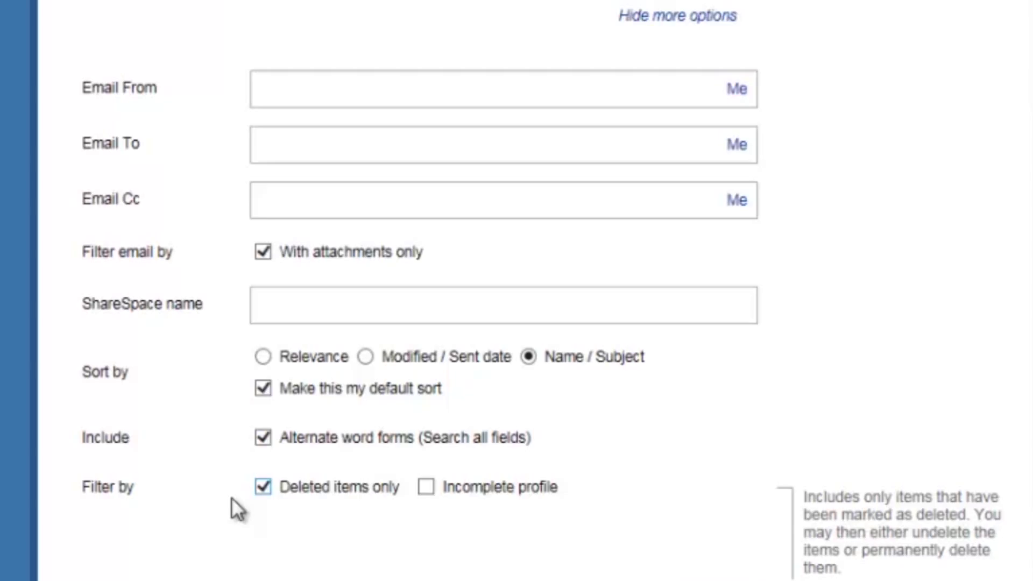
click(426, 487)
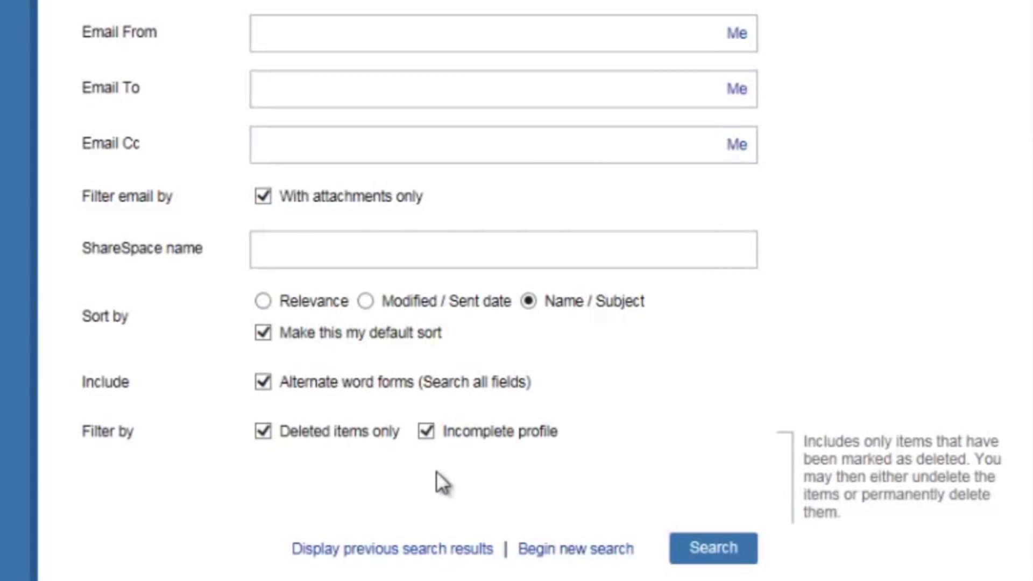
scroll(437, 470, up, 15)
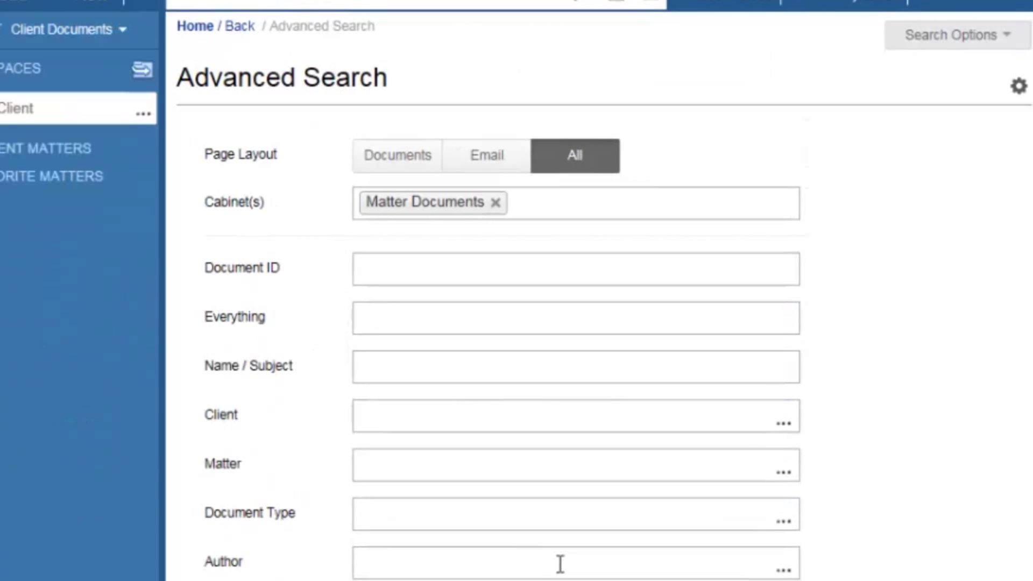
Confirm Application Settings with 20 search results per page
click(901, 27)
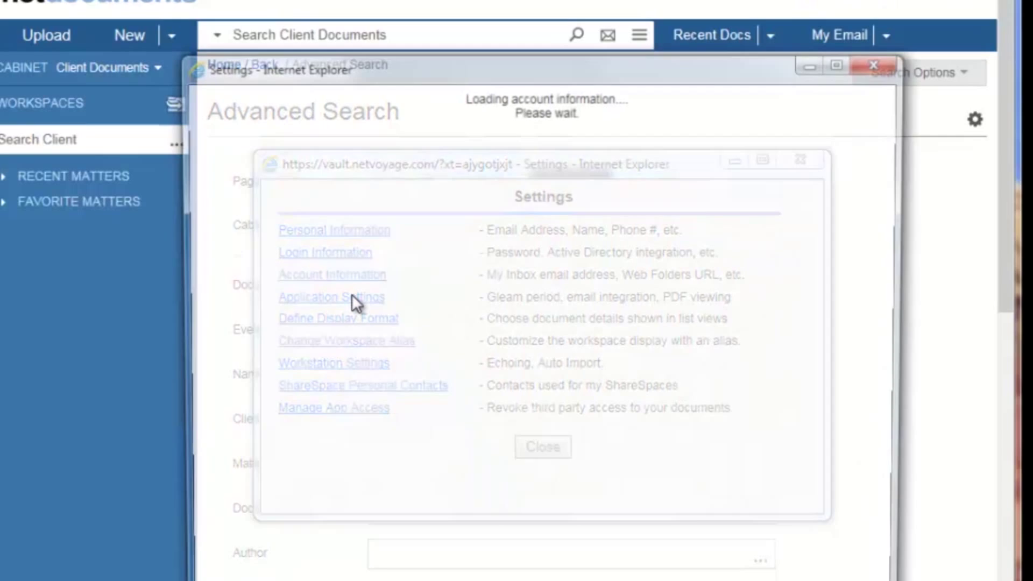
click(352, 297)
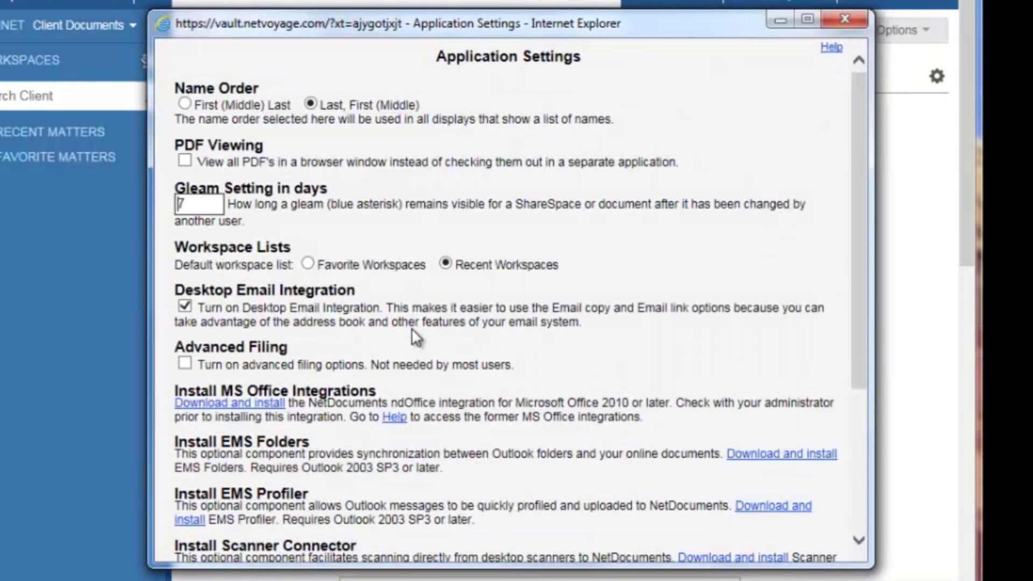
scroll(414, 329, down, 5)
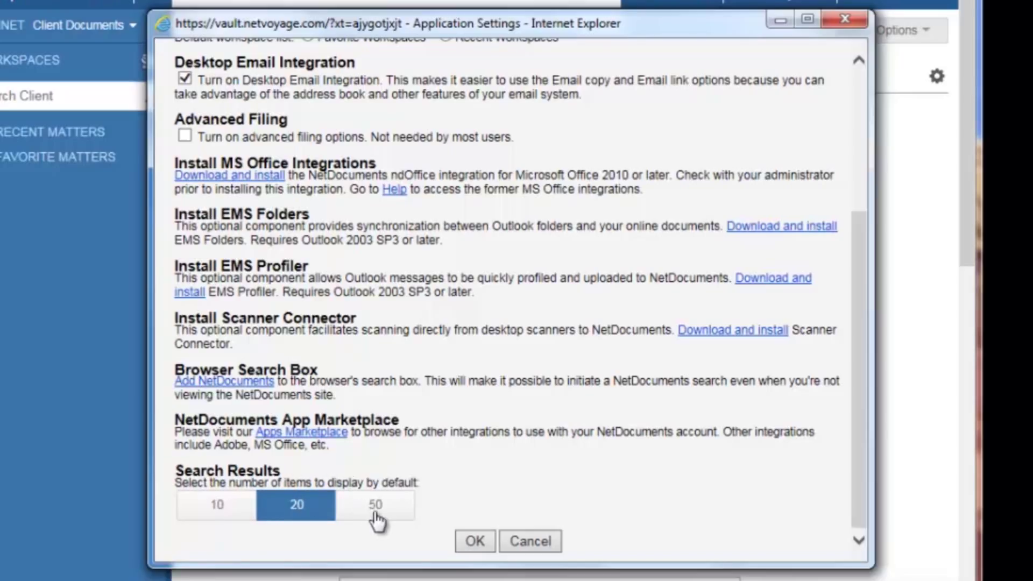
click(453, 541)
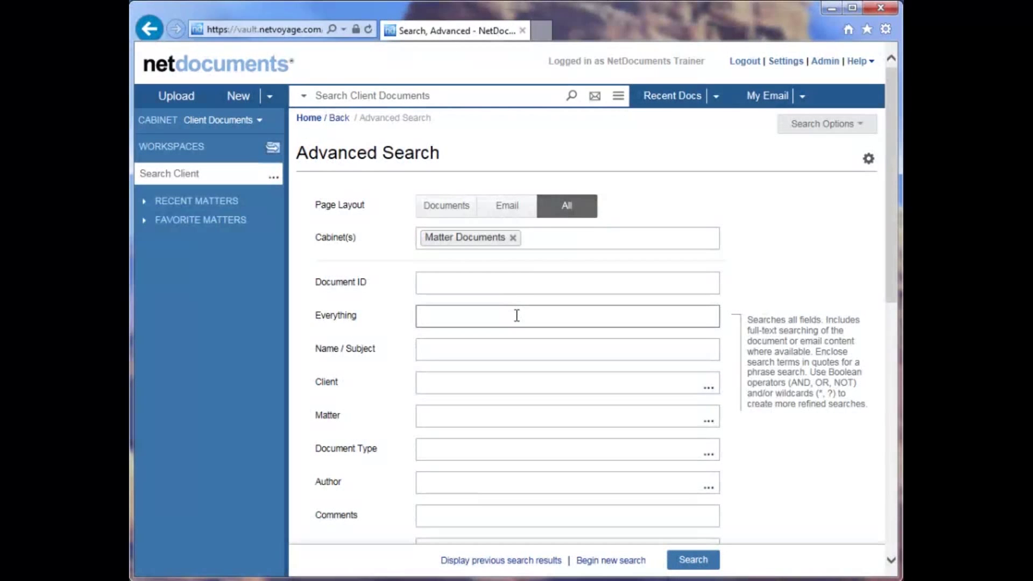